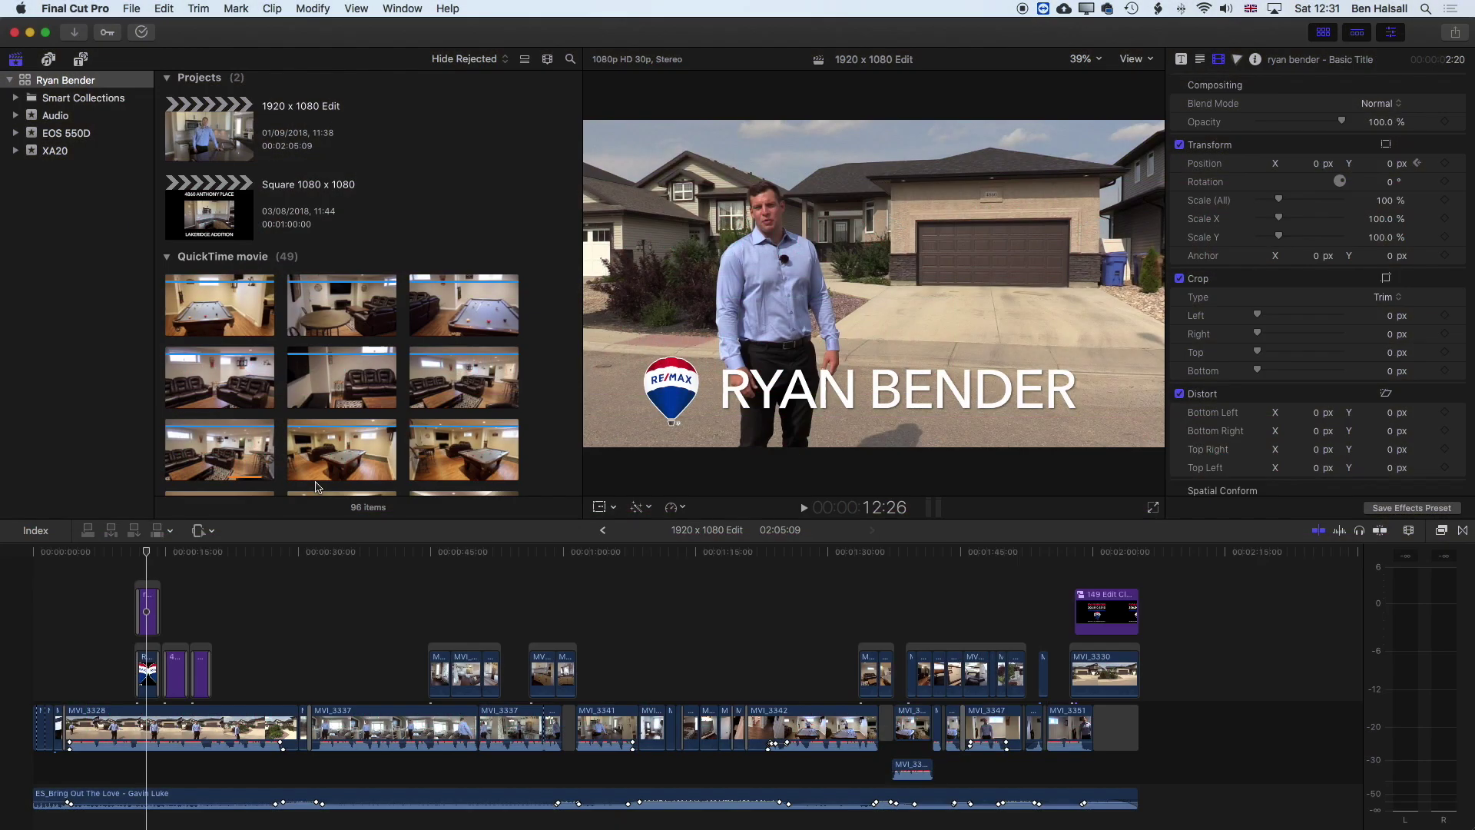
# Return the playhead to the opening title and switch to the Range Selection tool
pyautogui.click(147, 555)
pyautogui.click(208, 533)
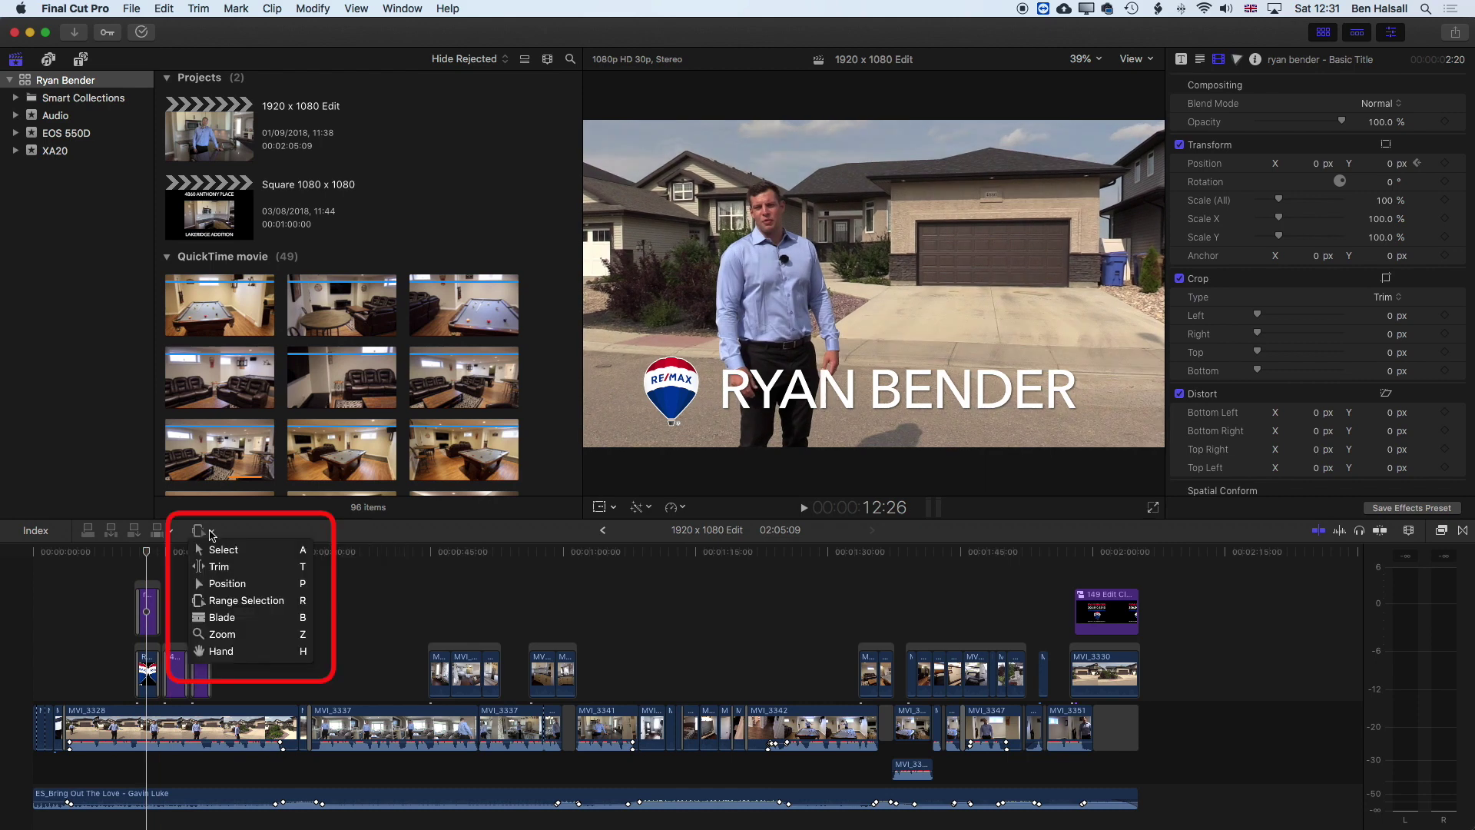
pyautogui.click(231, 600)
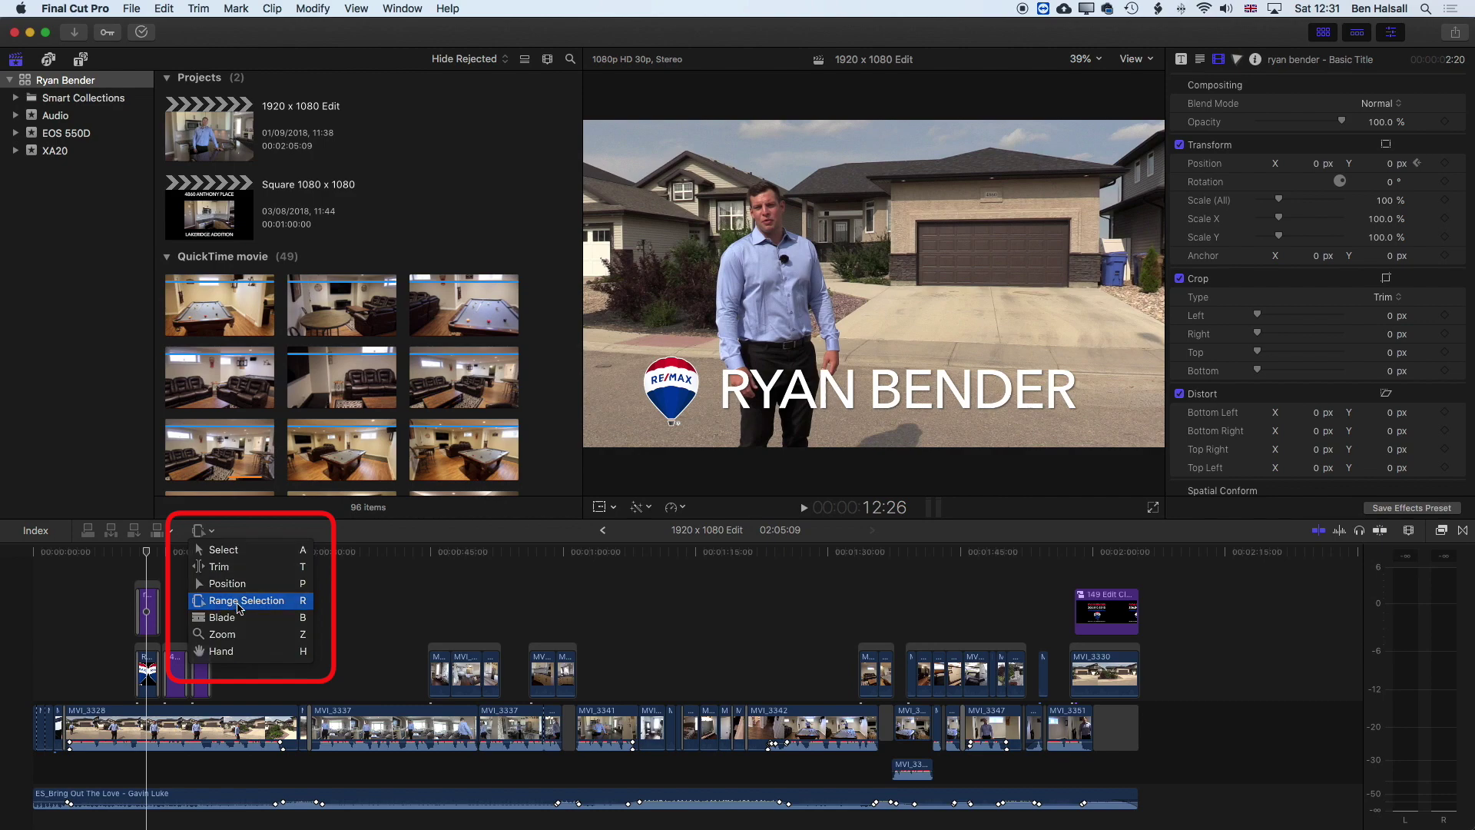
# Mark a 22:22 range spanning the MVI_3341 to MVI_3342 clips
pyautogui.moveTo(238, 726); pyautogui.dragTo(416, 731)
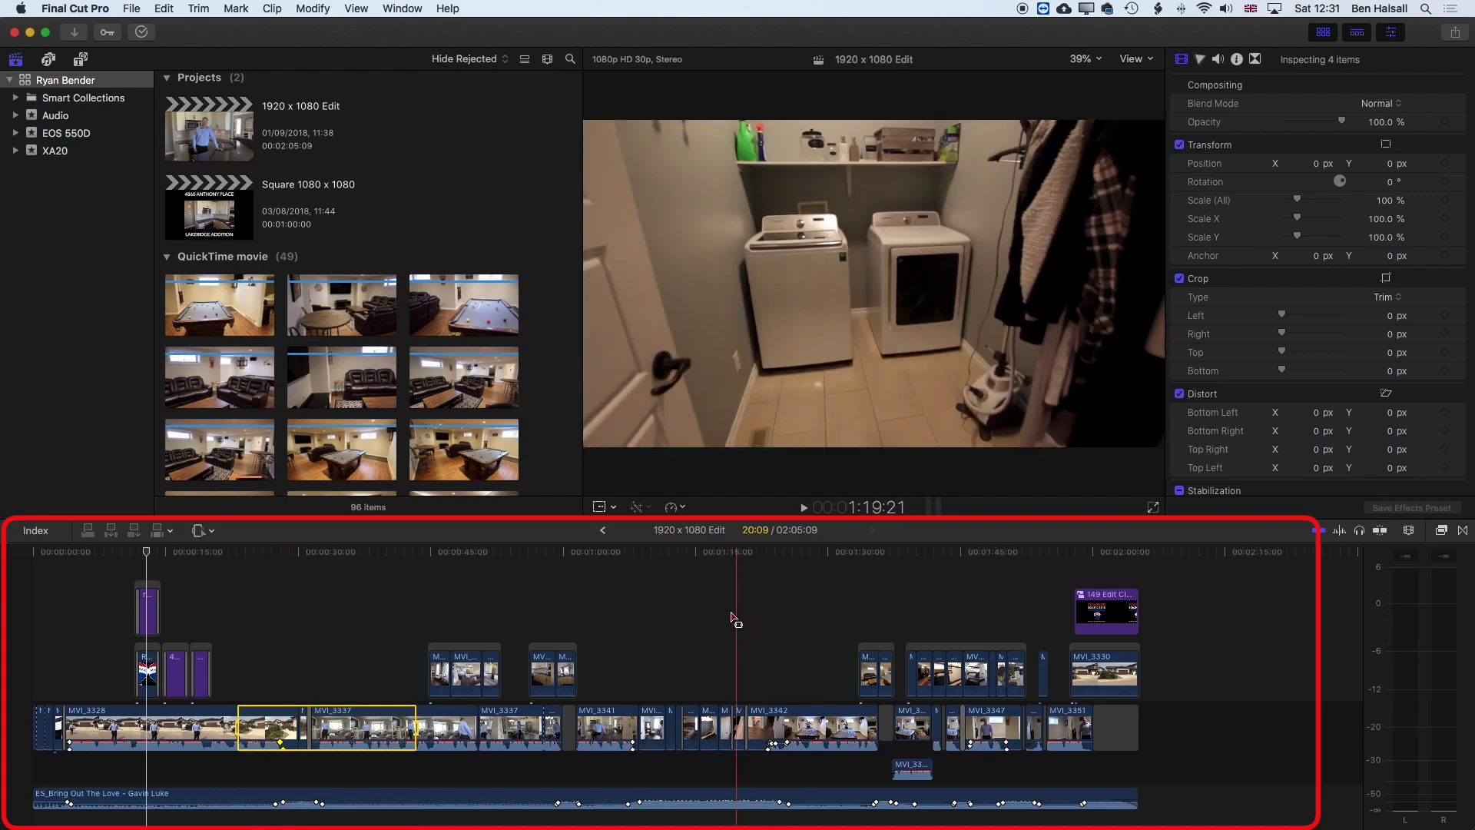
pyautogui.press('i')
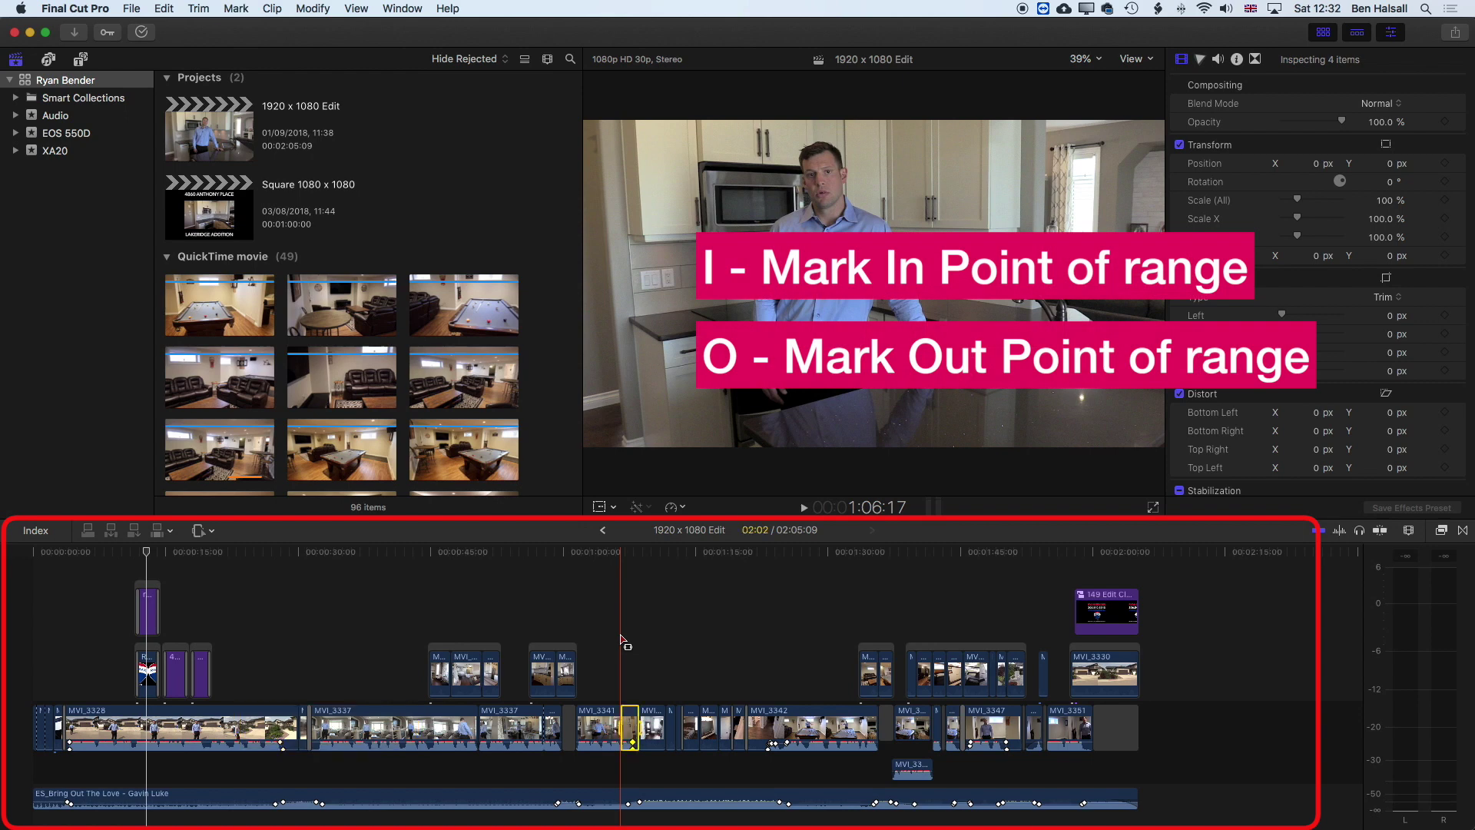
pyautogui.press('o')
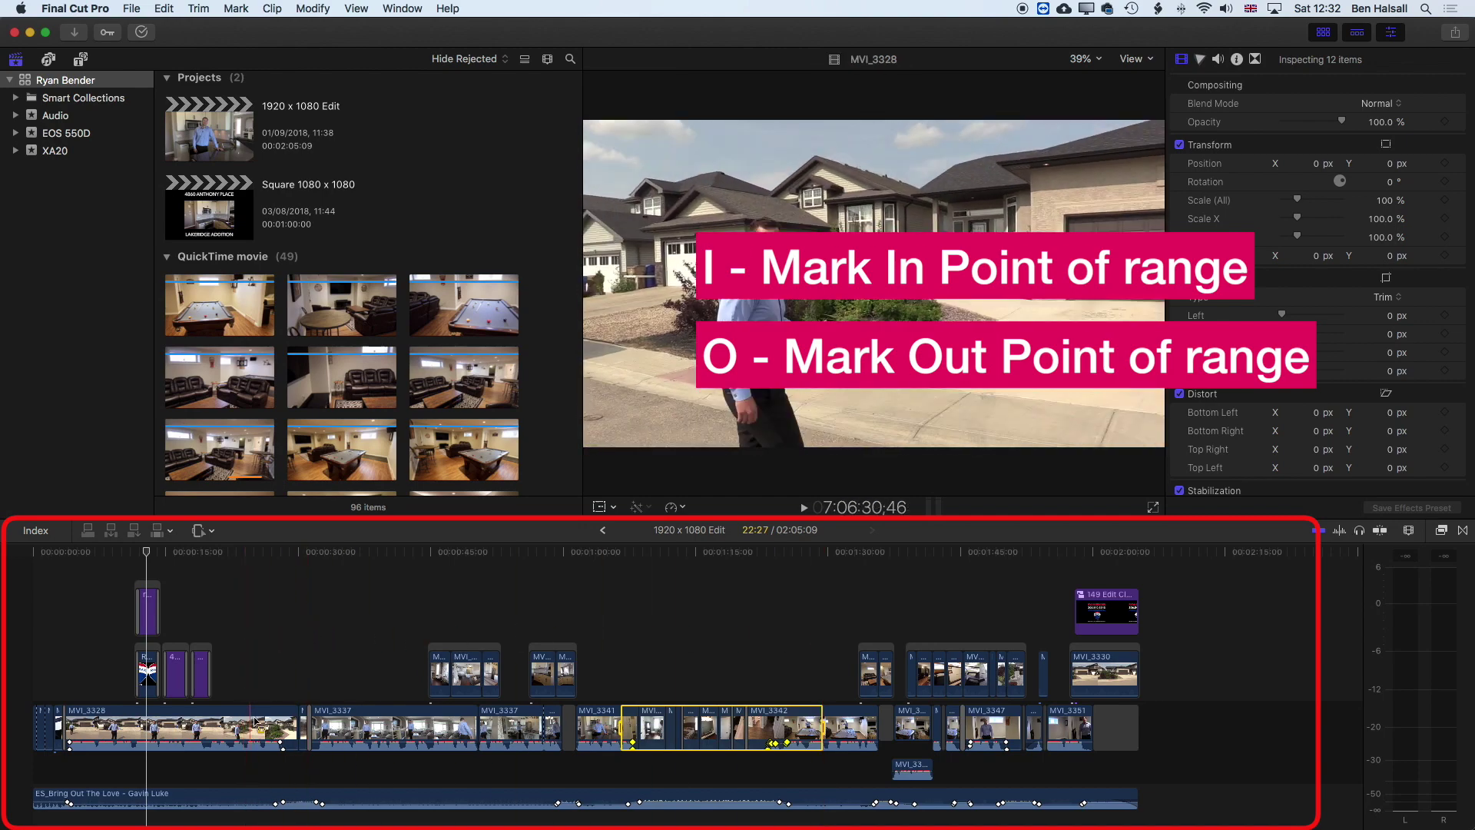
pyautogui.moveTo(256, 722); pyautogui.dragTo(415, 722)
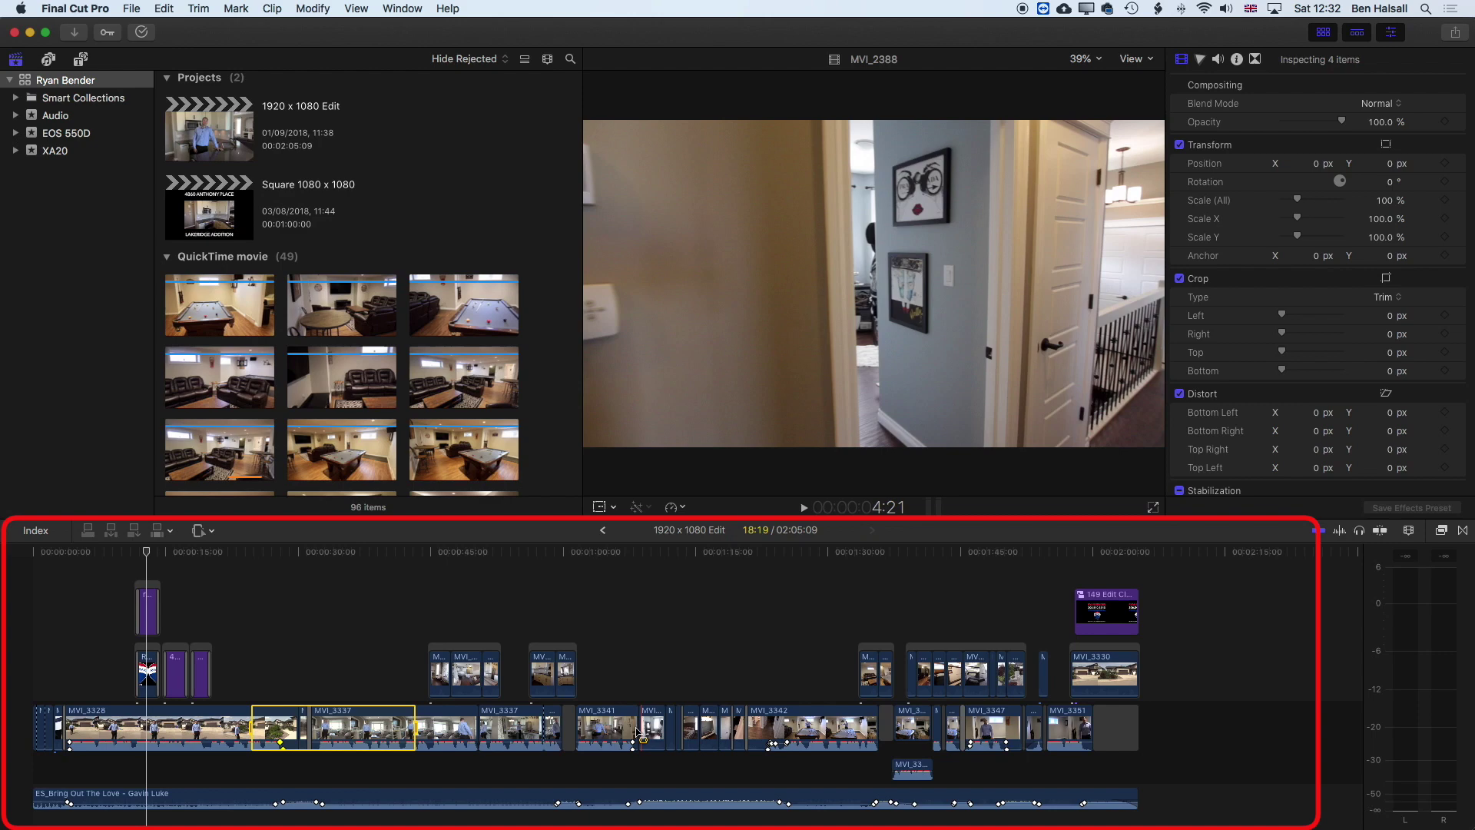
pyautogui.moveTo(613, 726); pyautogui.dragTo(813, 728)
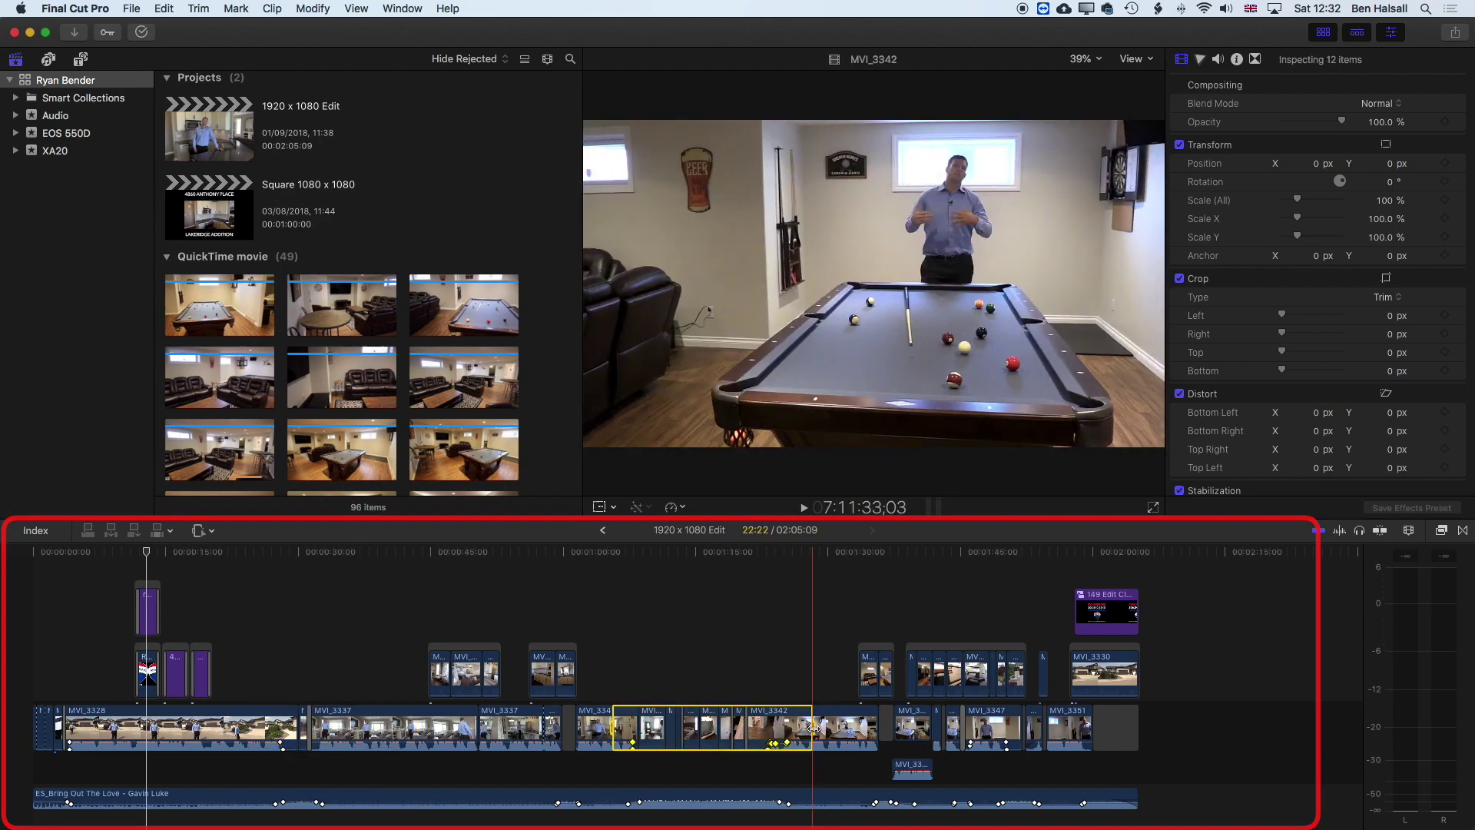
# Duplicate the 1920 x 1080 Edit project in the library
pyautogui.click(416, 126)
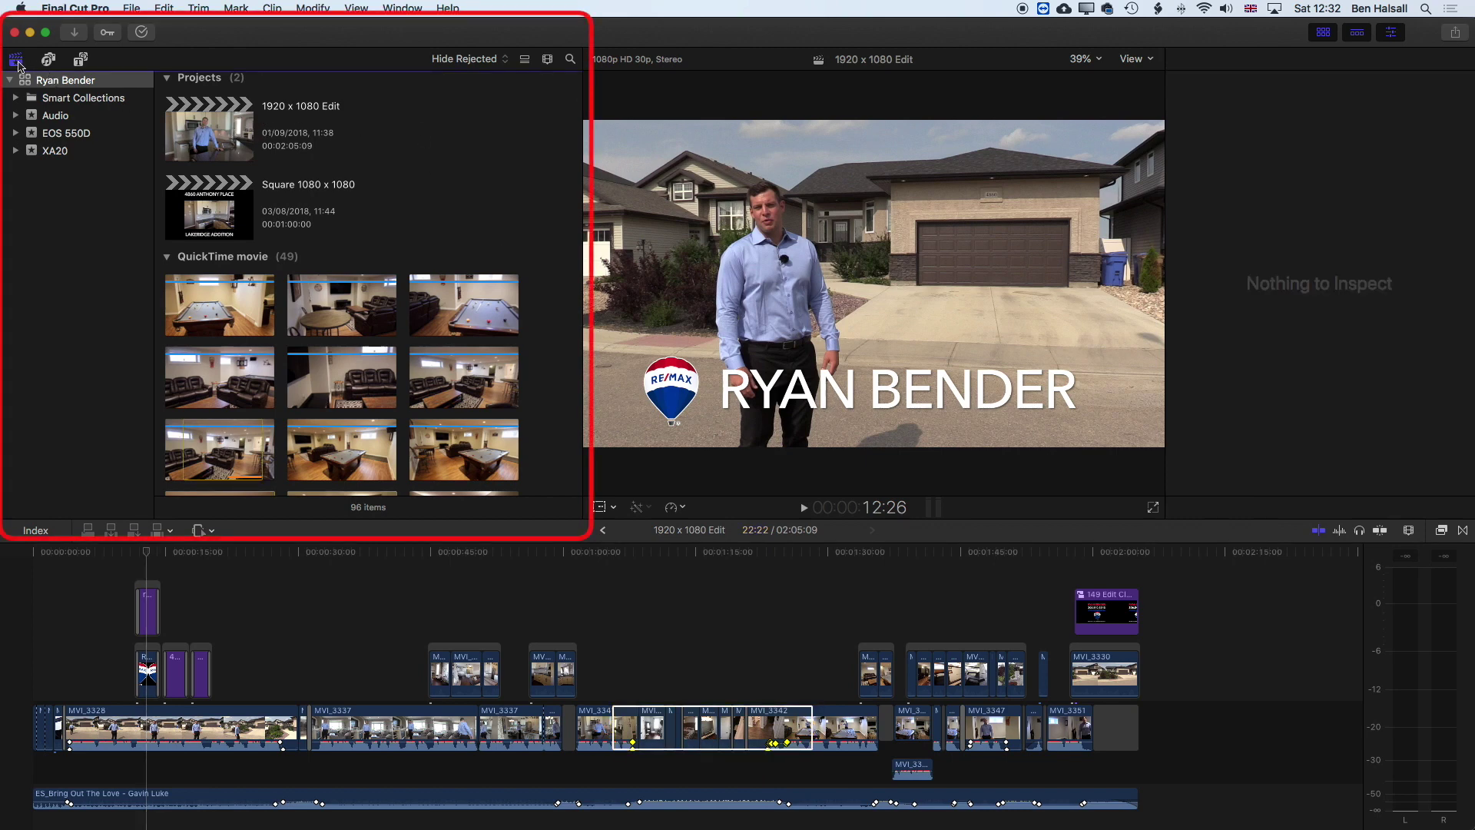
pyautogui.click(17, 66)
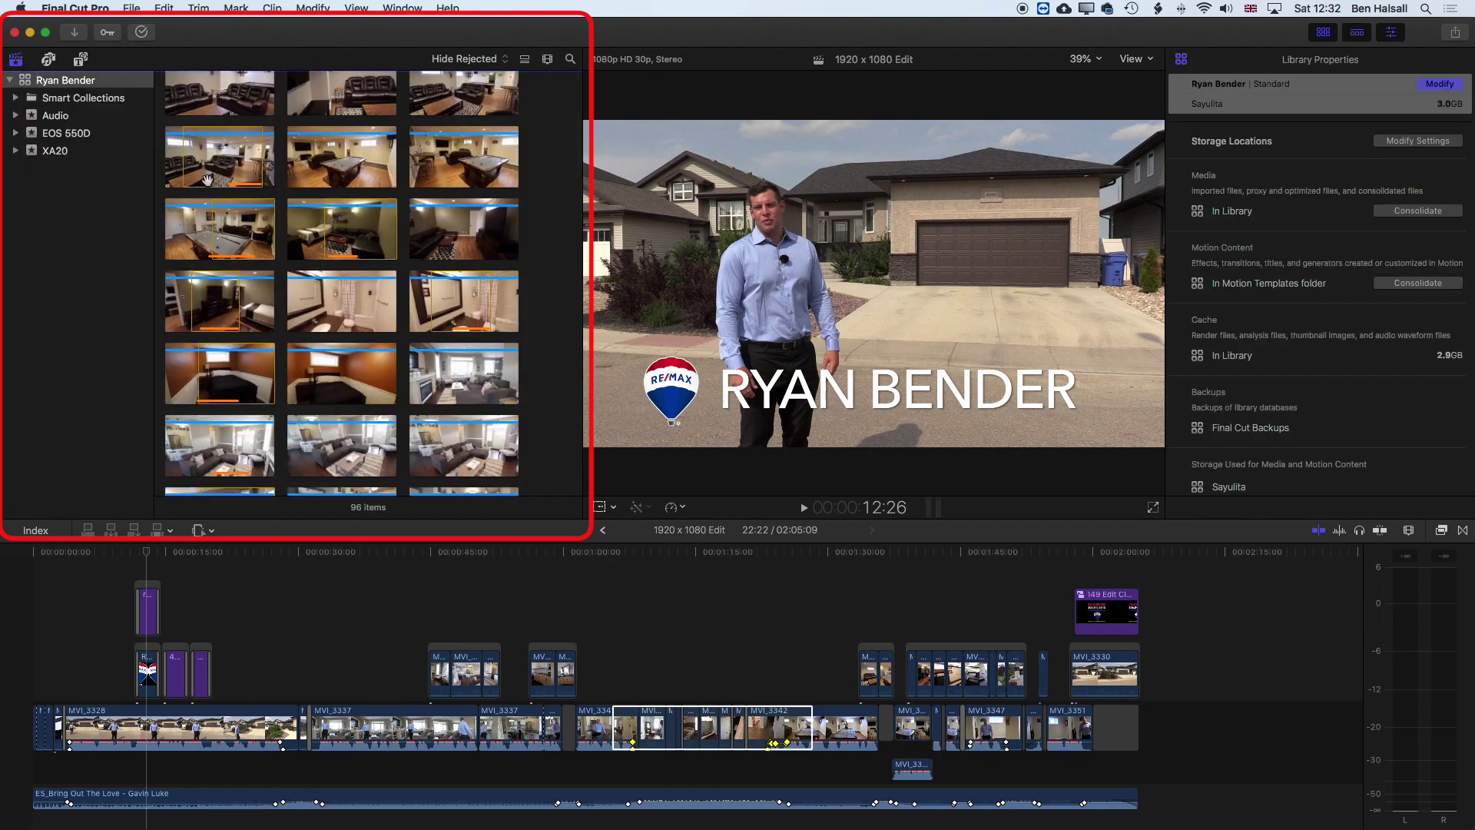
pyautogui.scroll(5, 278, 186)
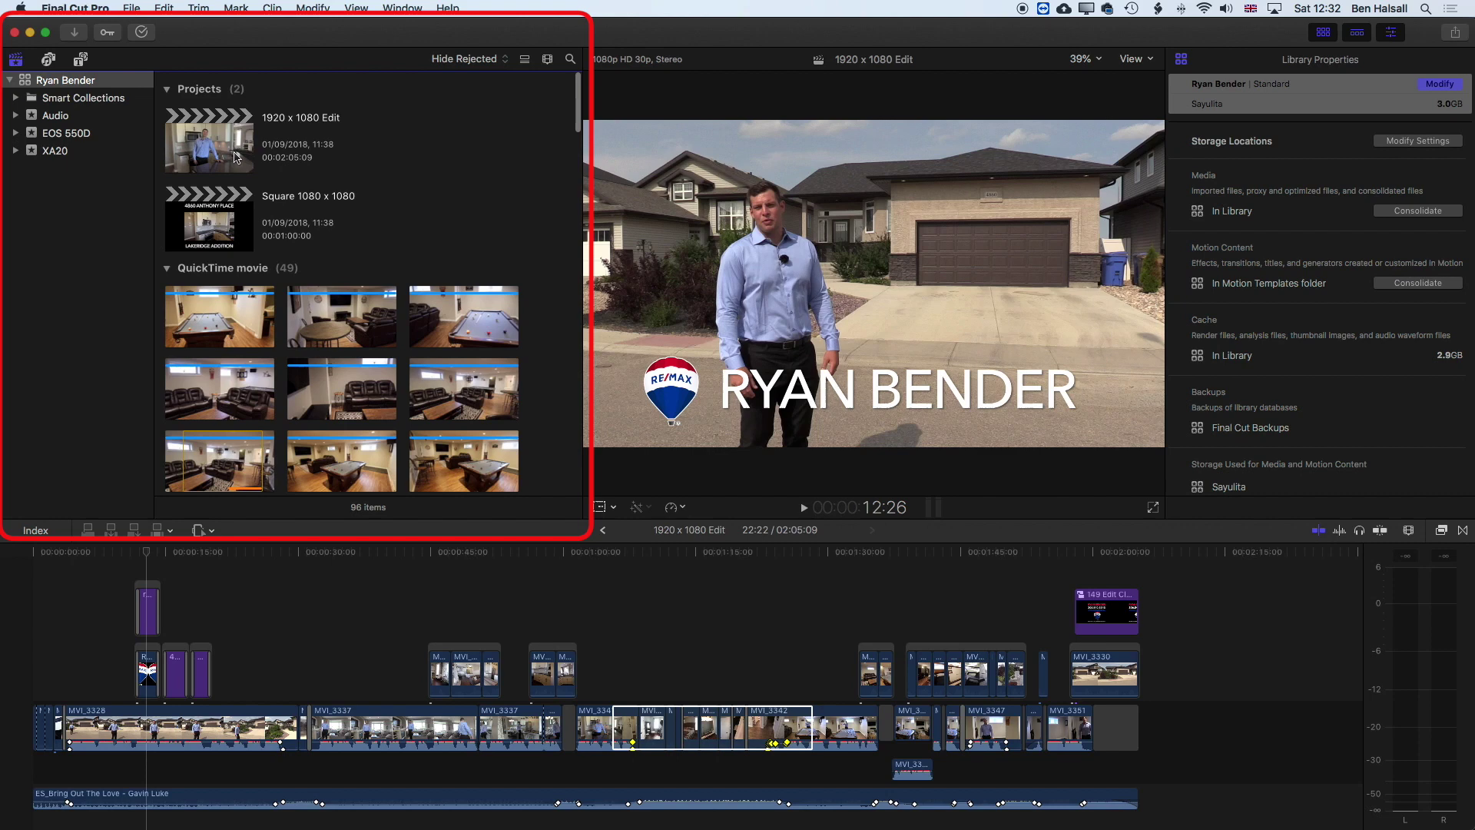
pyautogui.click(201, 147)
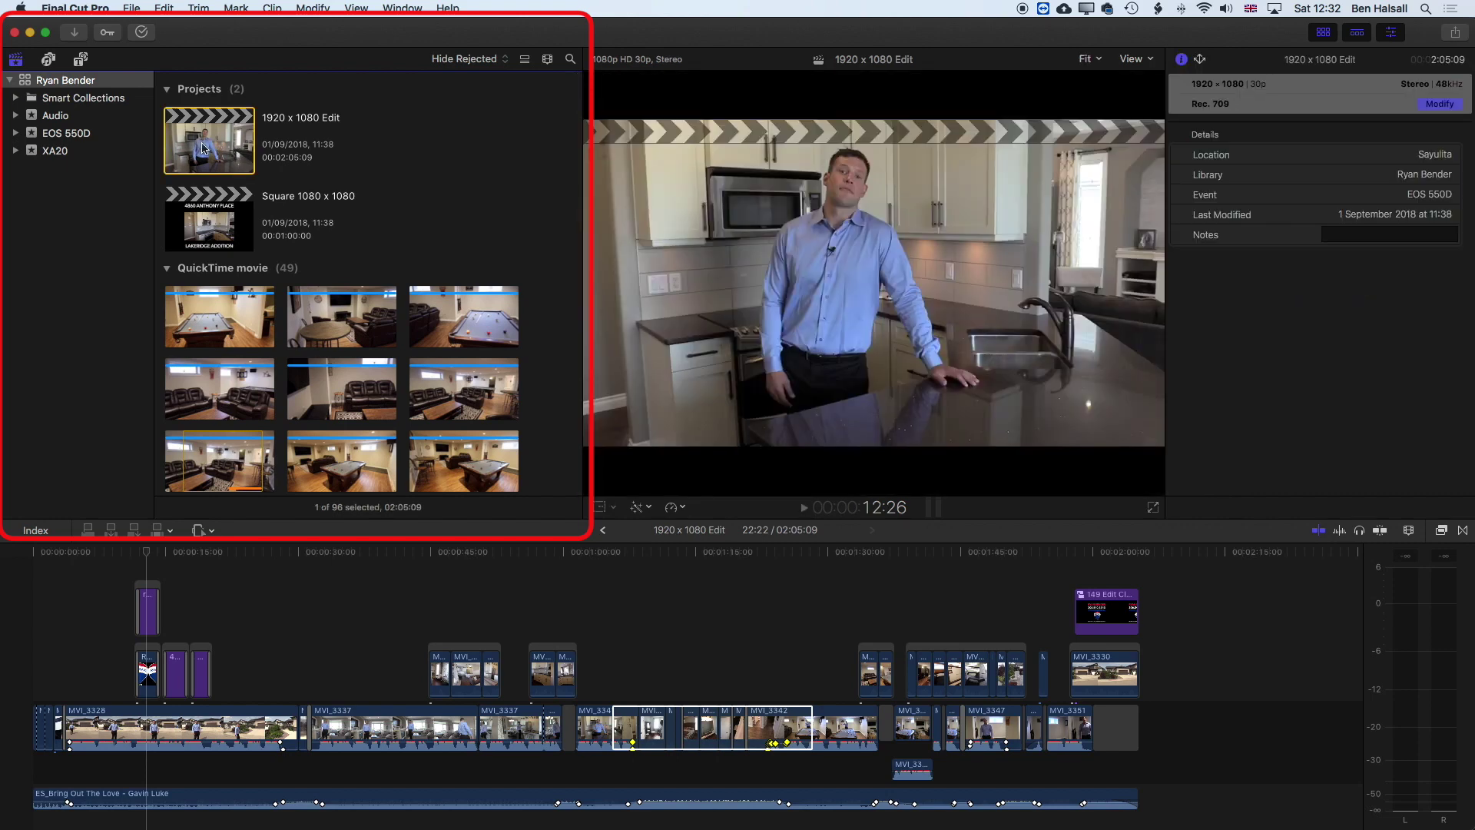
pyautogui.rightClick(203, 148)
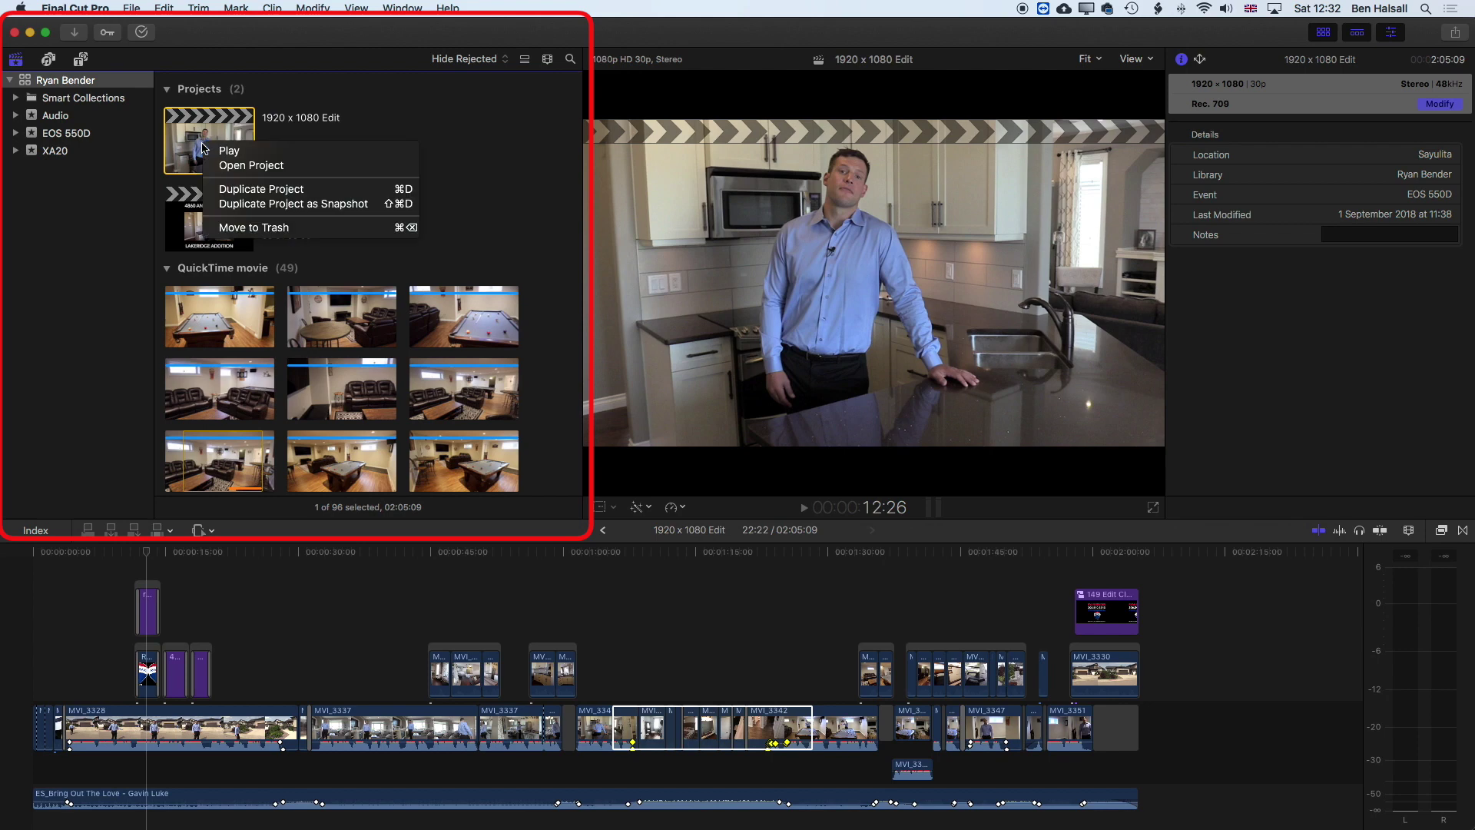
pyautogui.click(257, 191)
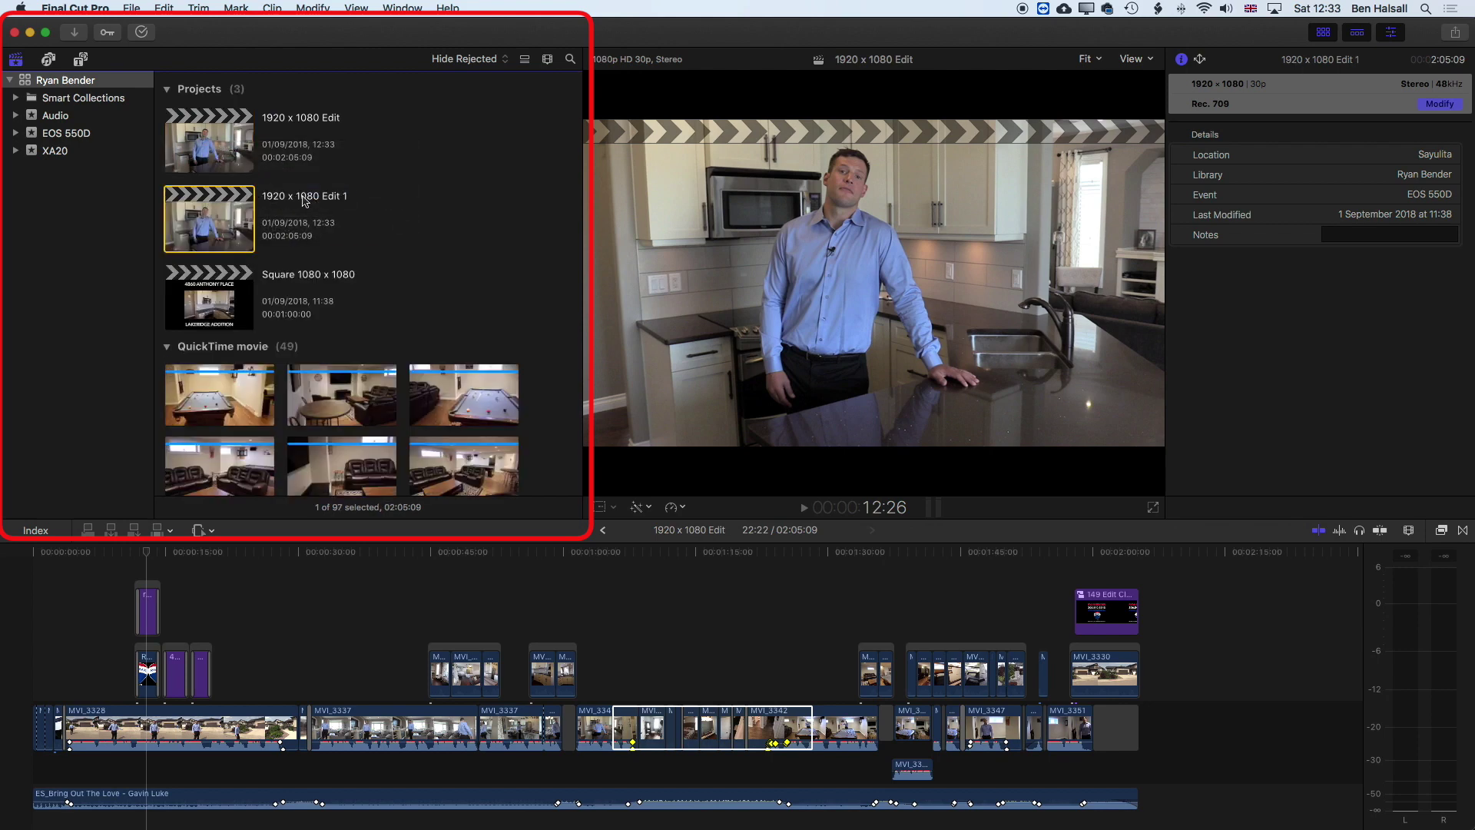
# Rename the duplicate to '1920 x 1080 Trimmed'
pyautogui.click(296, 196)
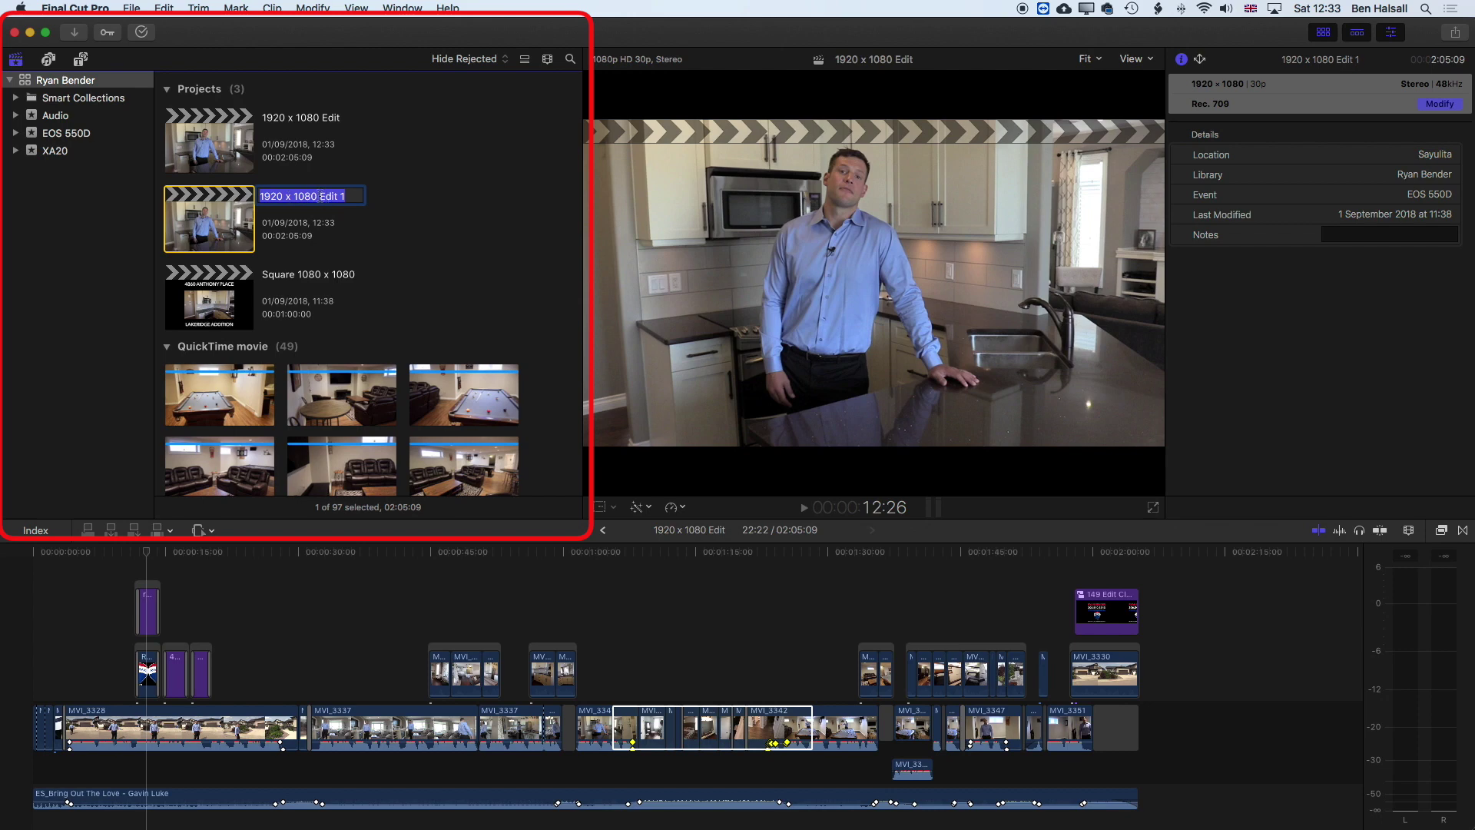
pyautogui.moveTo(320, 197); pyautogui.dragTo(388, 196)
pyautogui.write('Trimmed')
pyautogui.press('Return')
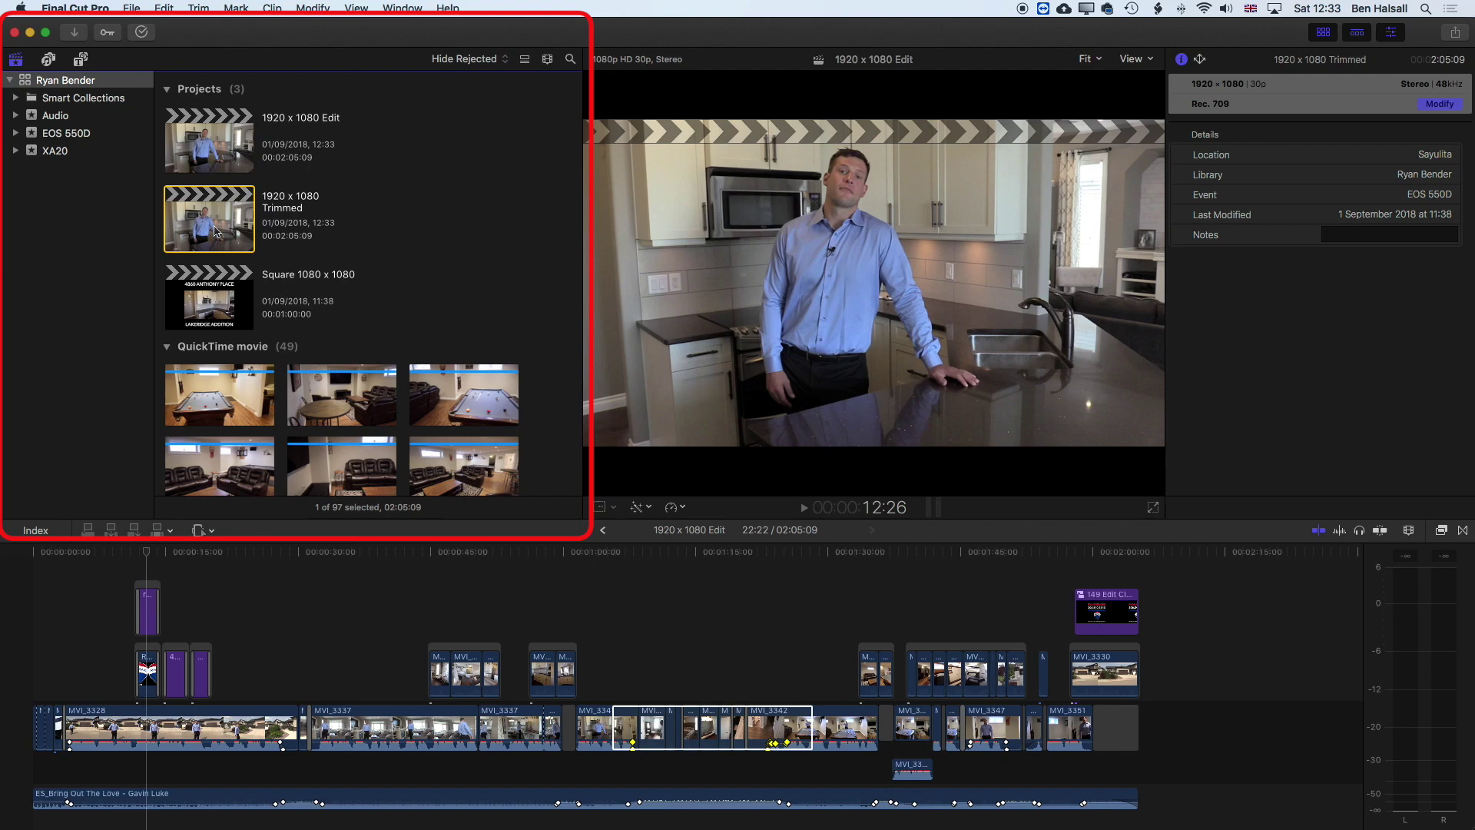
# Open the 1920 x 1080 Trimmed project and fit the whole timeline in view
pyautogui.doubleClick(209, 219)
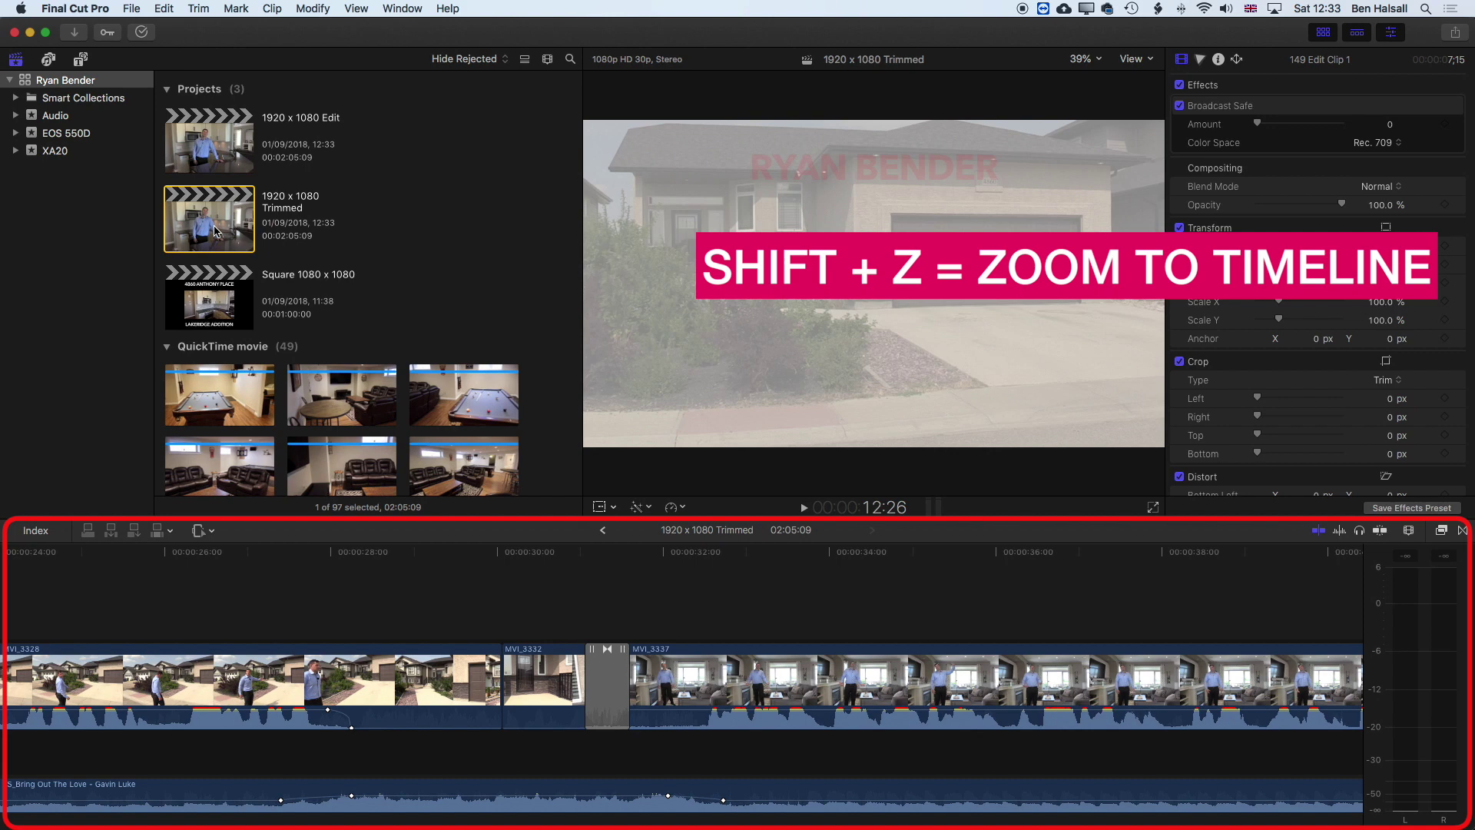
pyautogui.hotkey('shift', 'z')
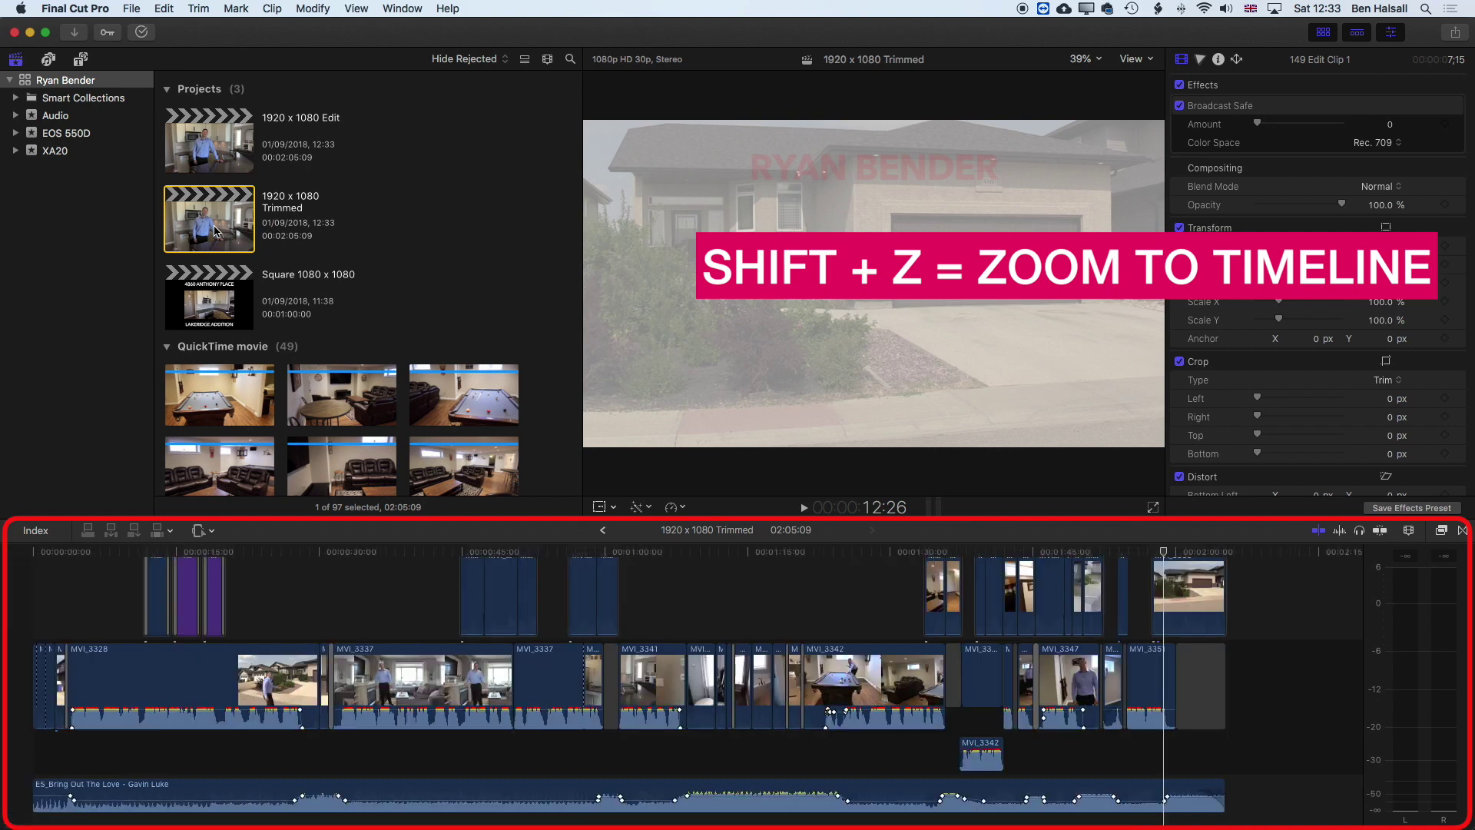
pyautogui.click(244, 553)
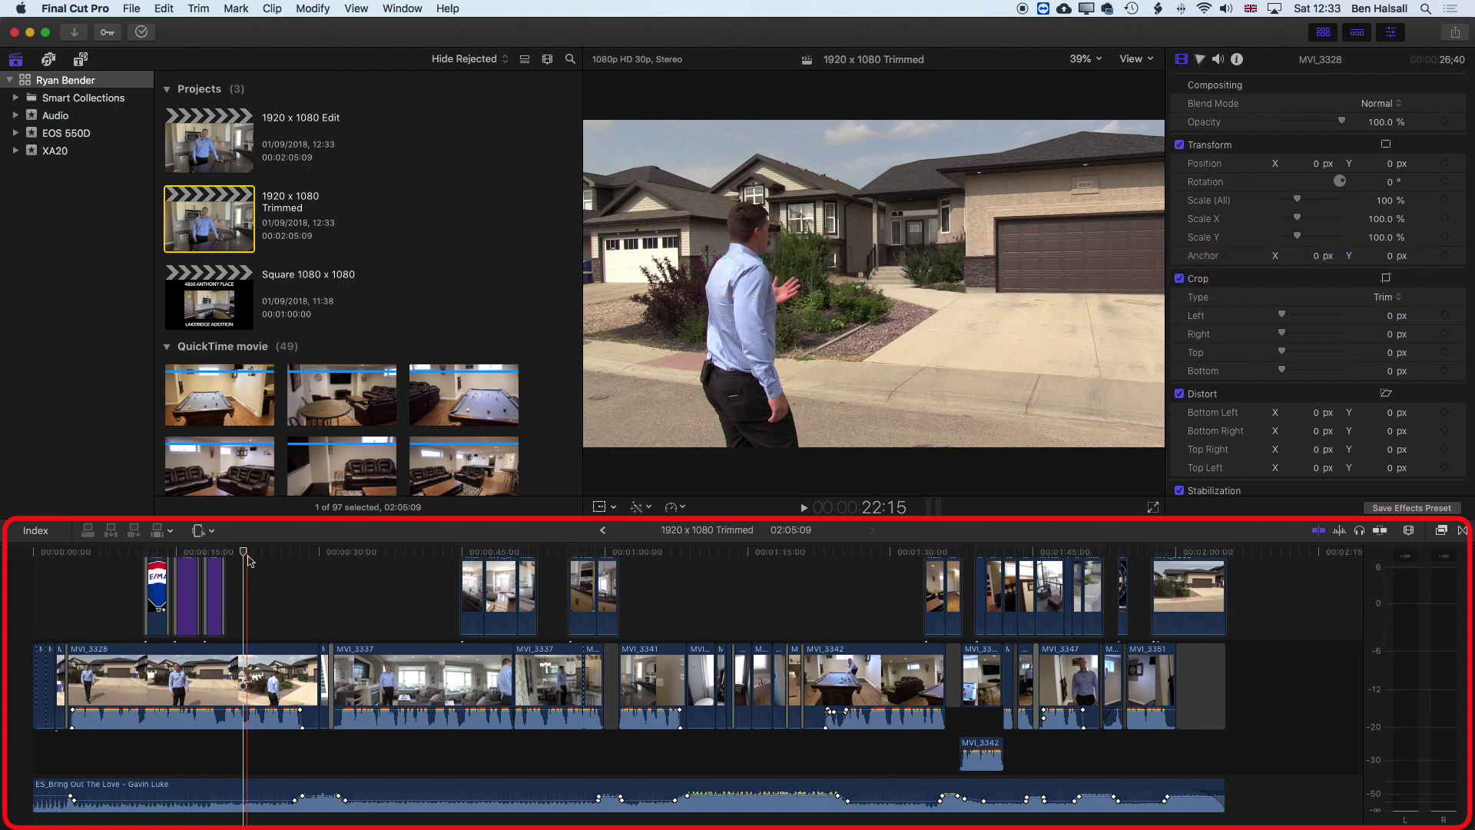
# Select all clips and combine them into a new compound clip
pyautogui.press('super+a')
pyautogui.click(167, 8)
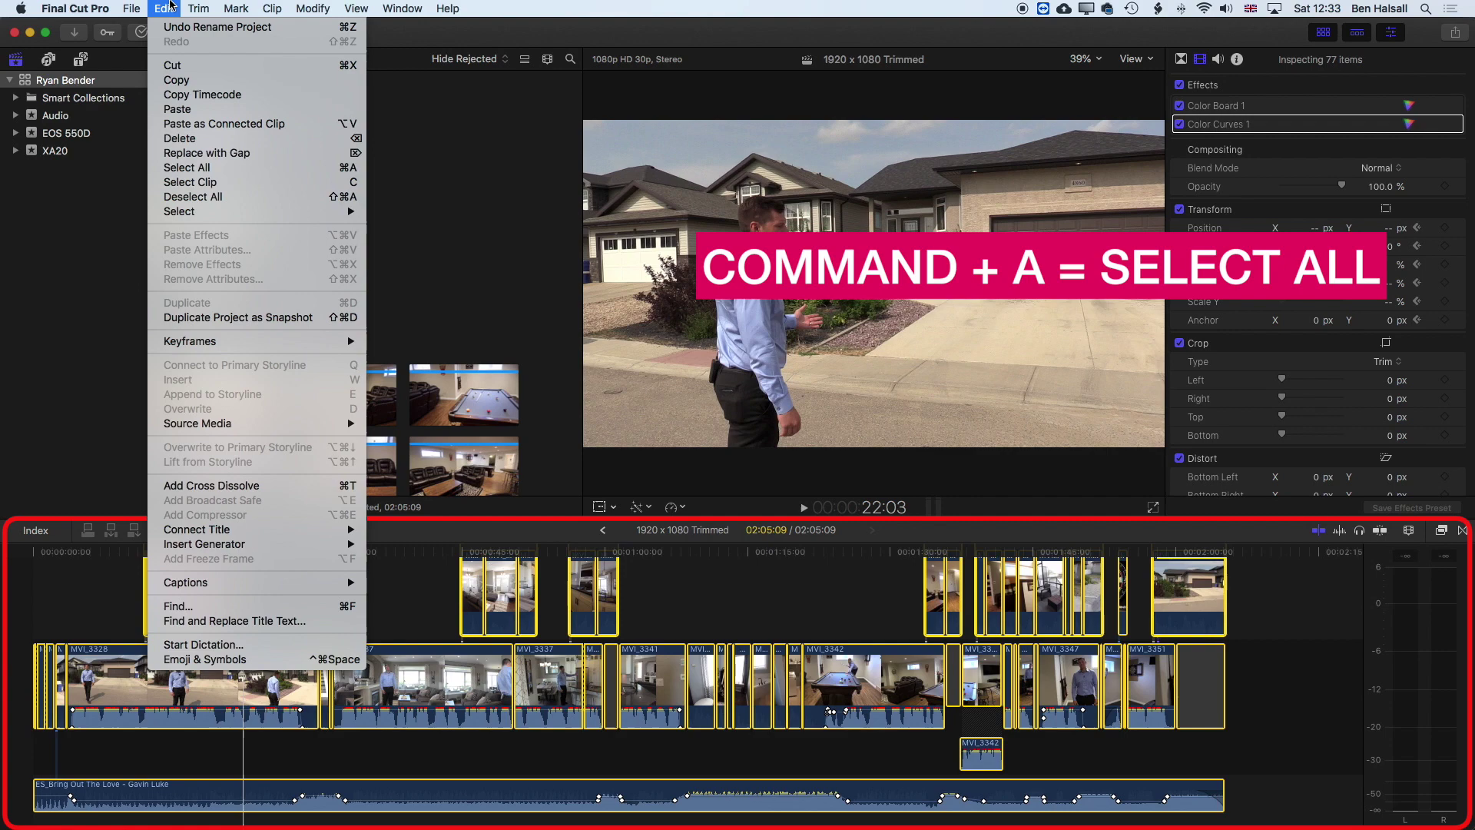
pyautogui.click(258, 168)
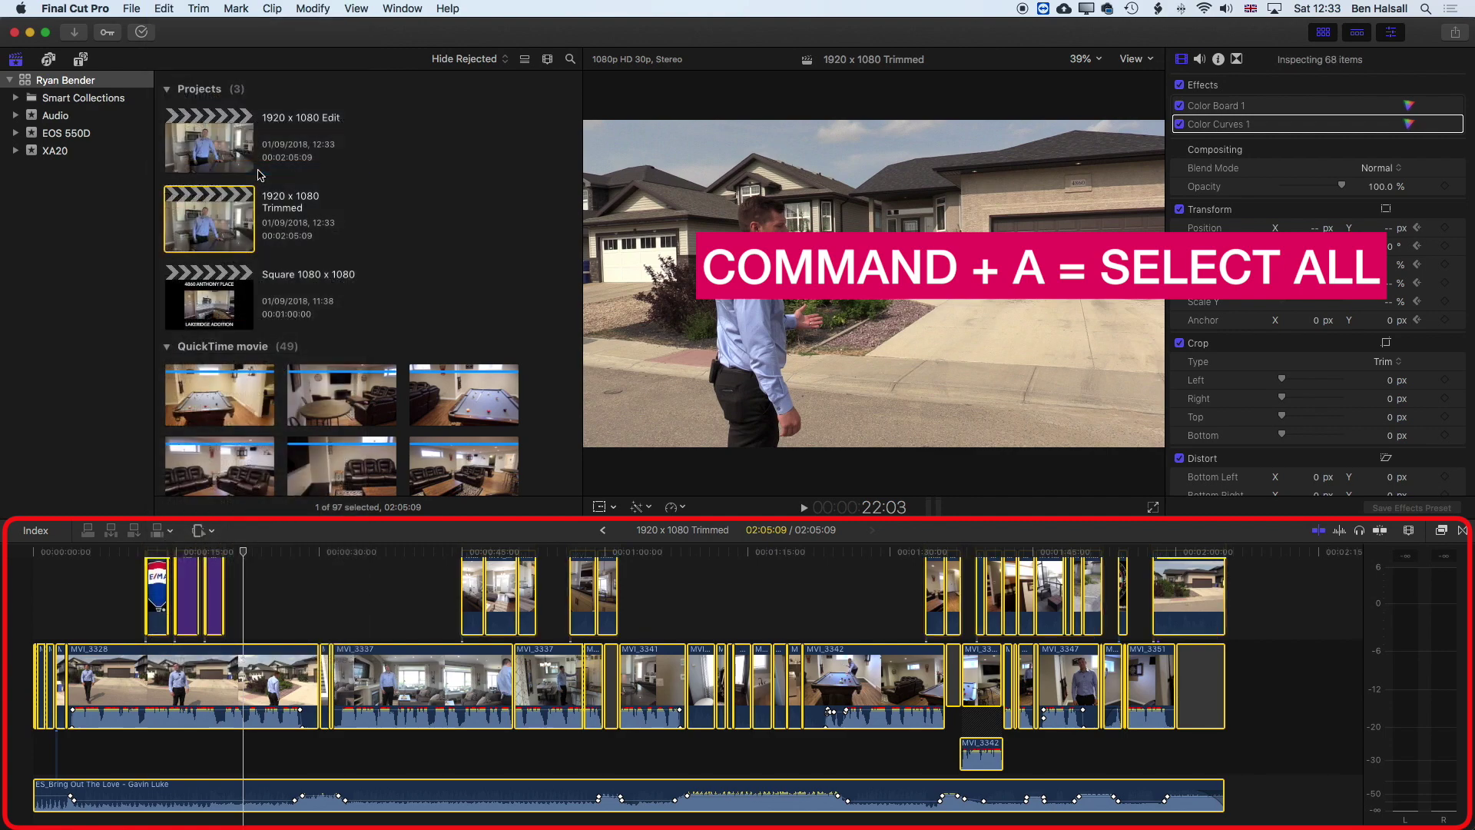
pyautogui.click(131, 9)
pyautogui.moveTo(136, 35)
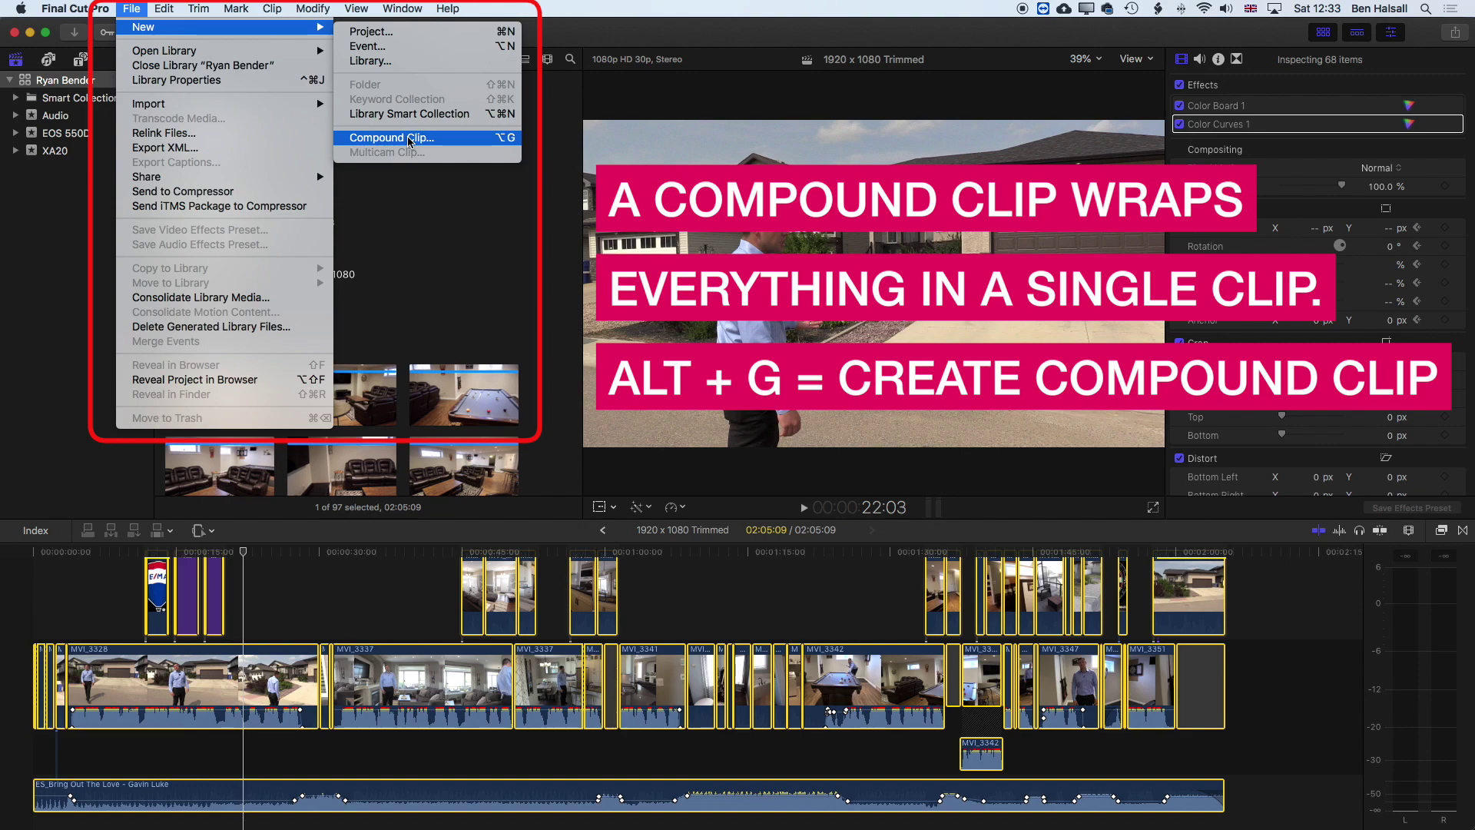
pyautogui.click(409, 141)
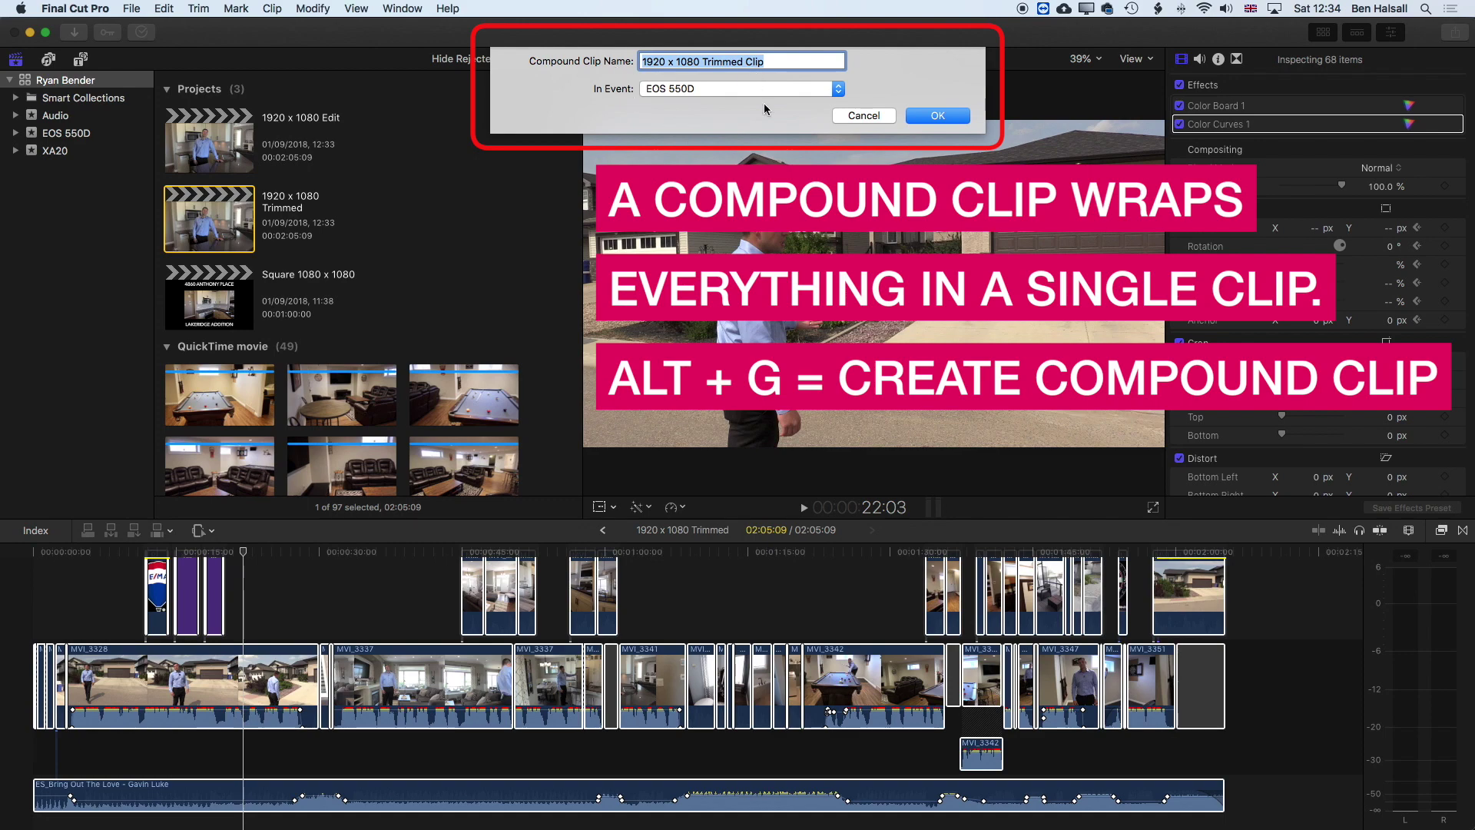
pyautogui.click(932, 118)
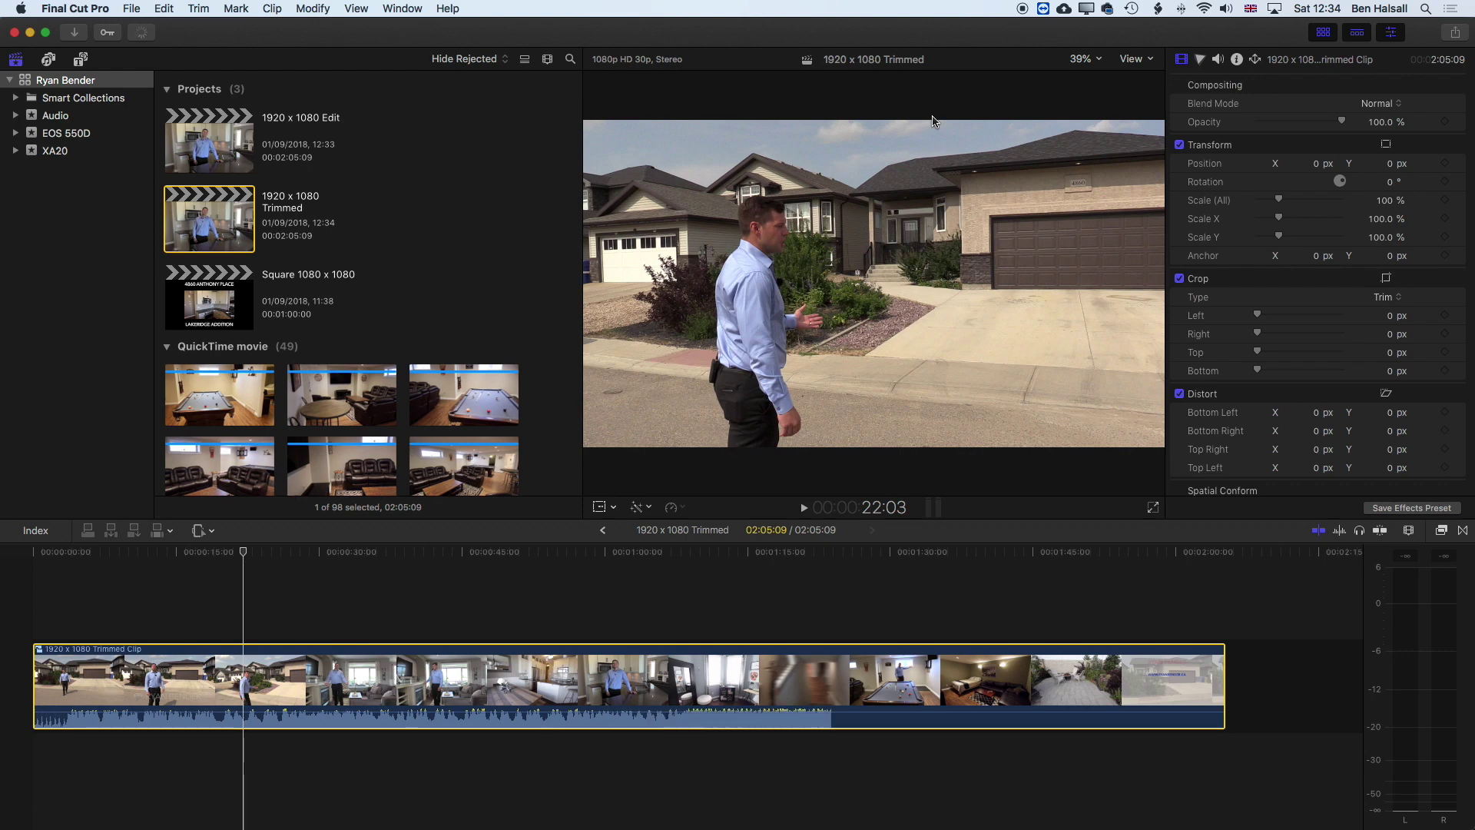
# With Range Selection, delete a short section near the compound clip's start
pyautogui.scroll(-3, 575, 276)
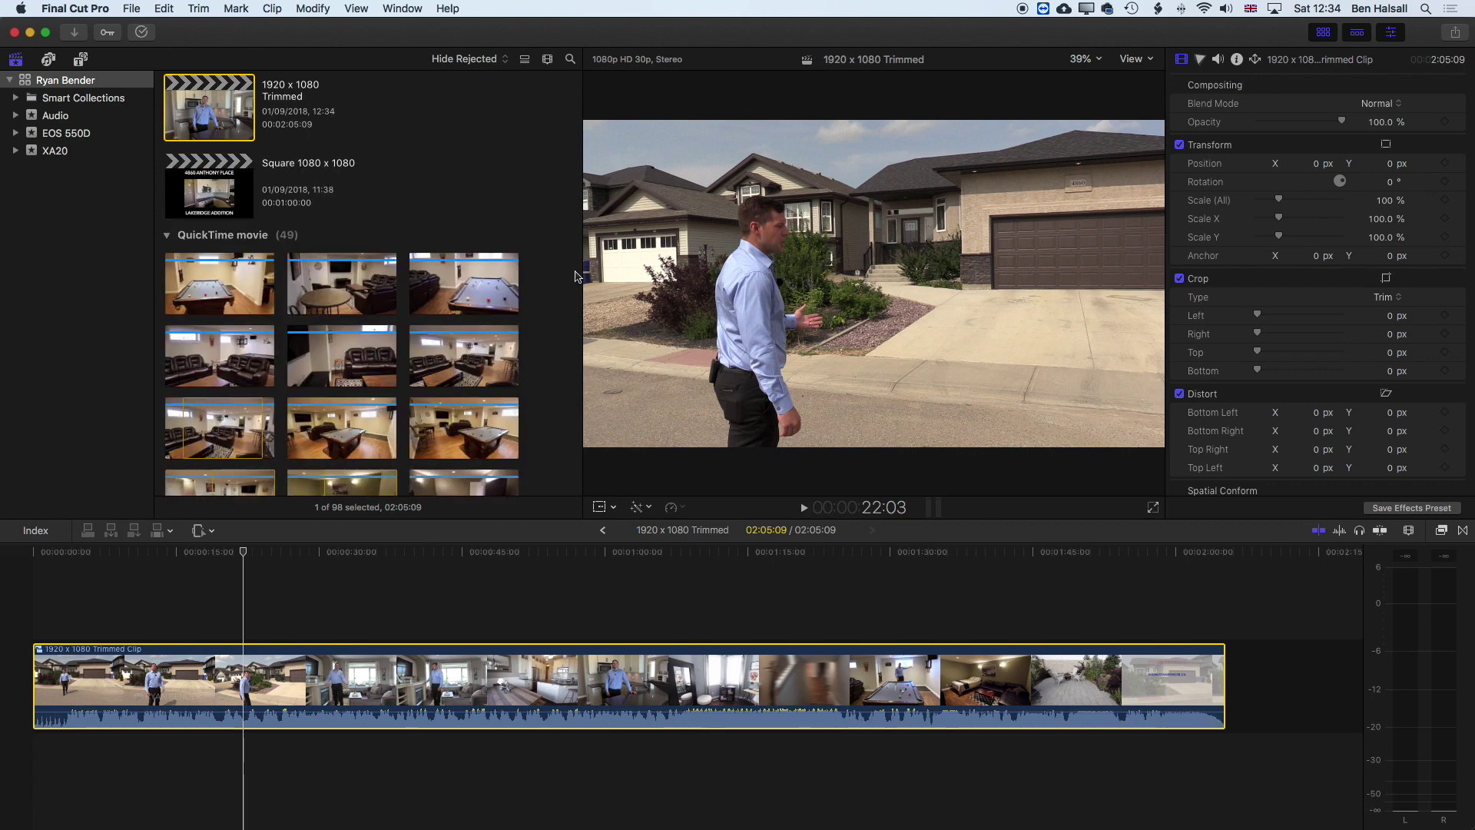
pyautogui.click(202, 537)
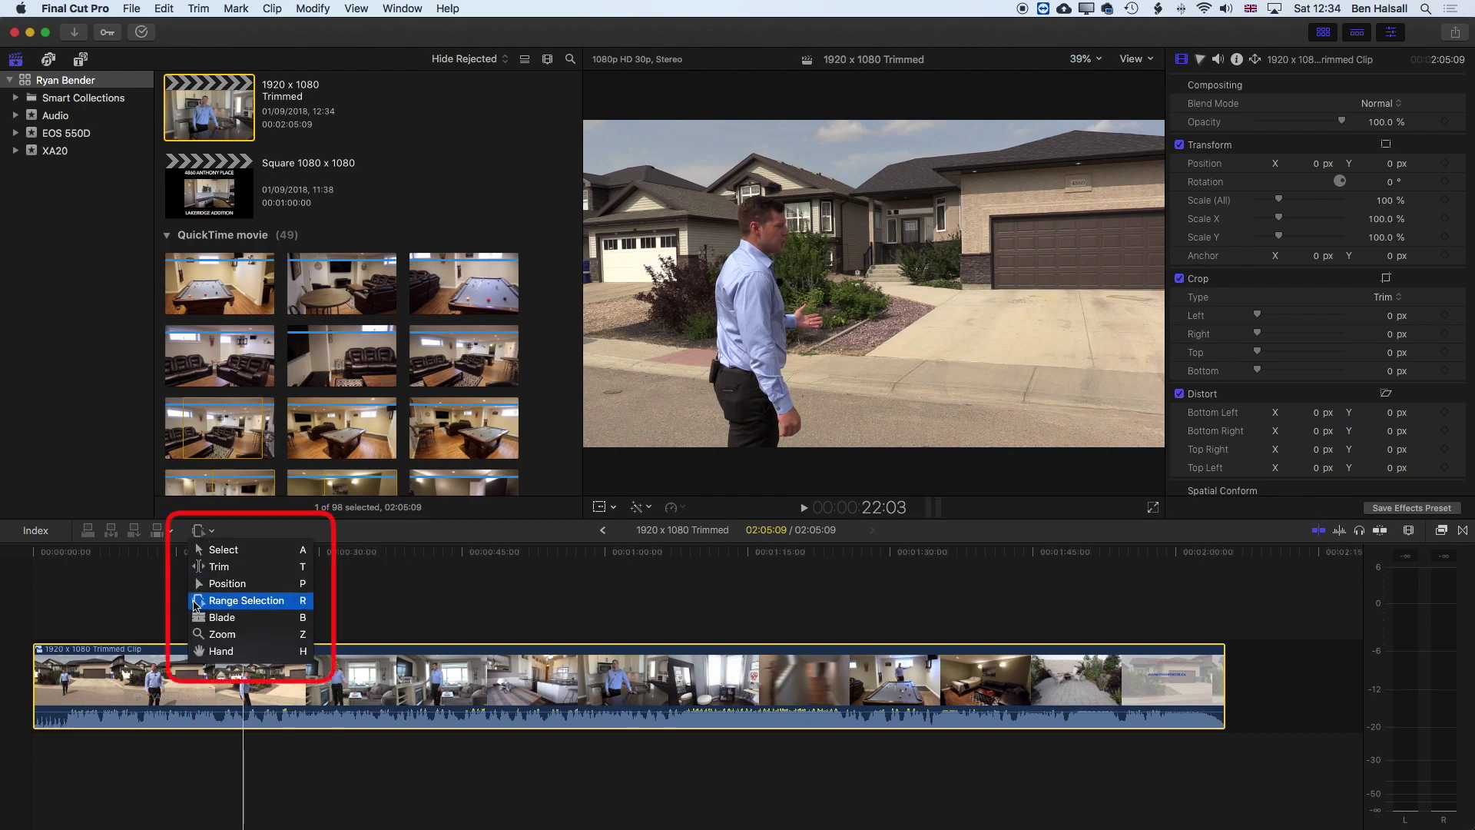
pyautogui.click(249, 602)
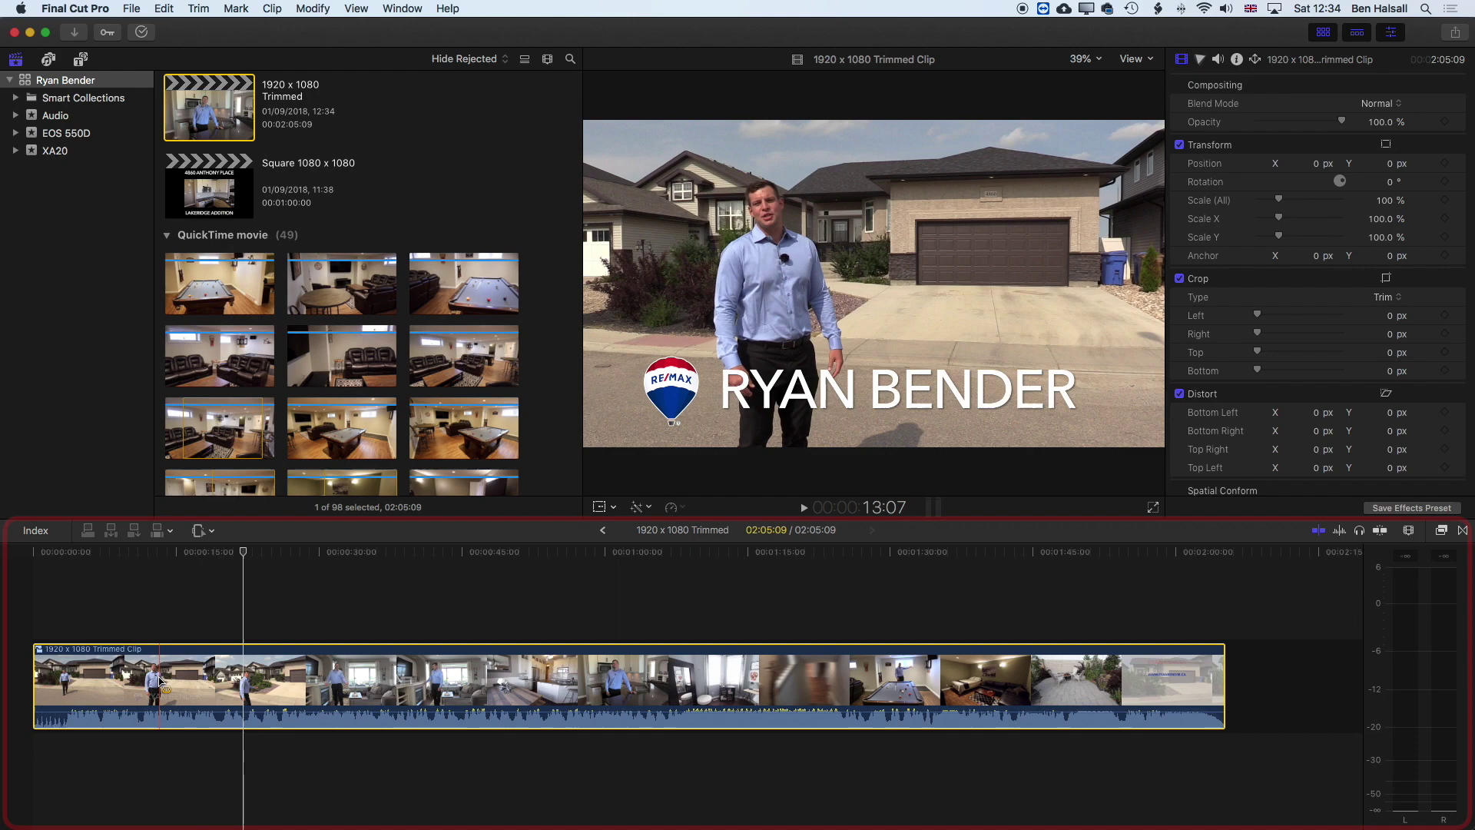
pyautogui.moveTo(160, 679); pyautogui.dragTo(283, 680)
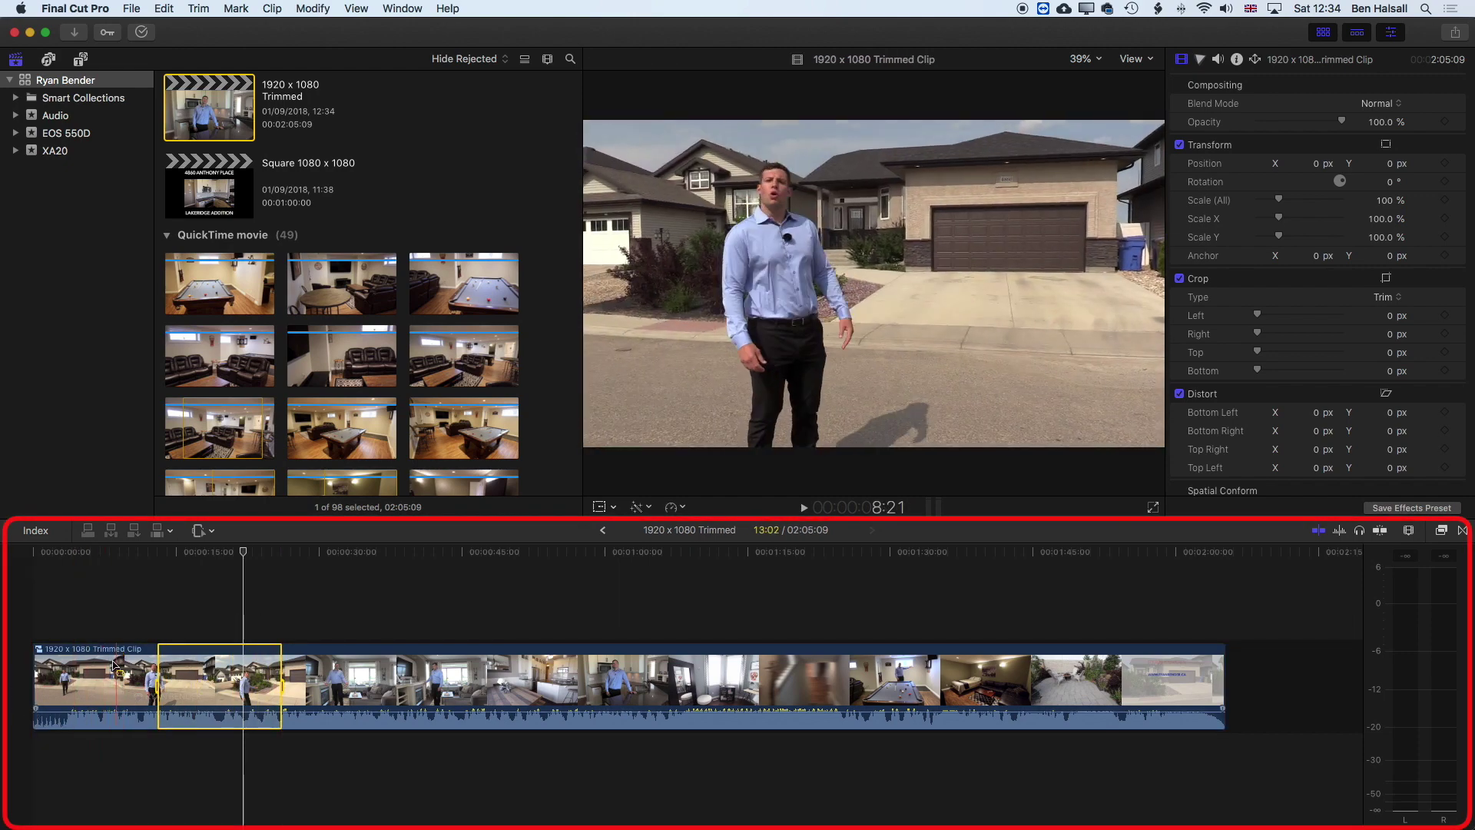
pyautogui.press('Delete')
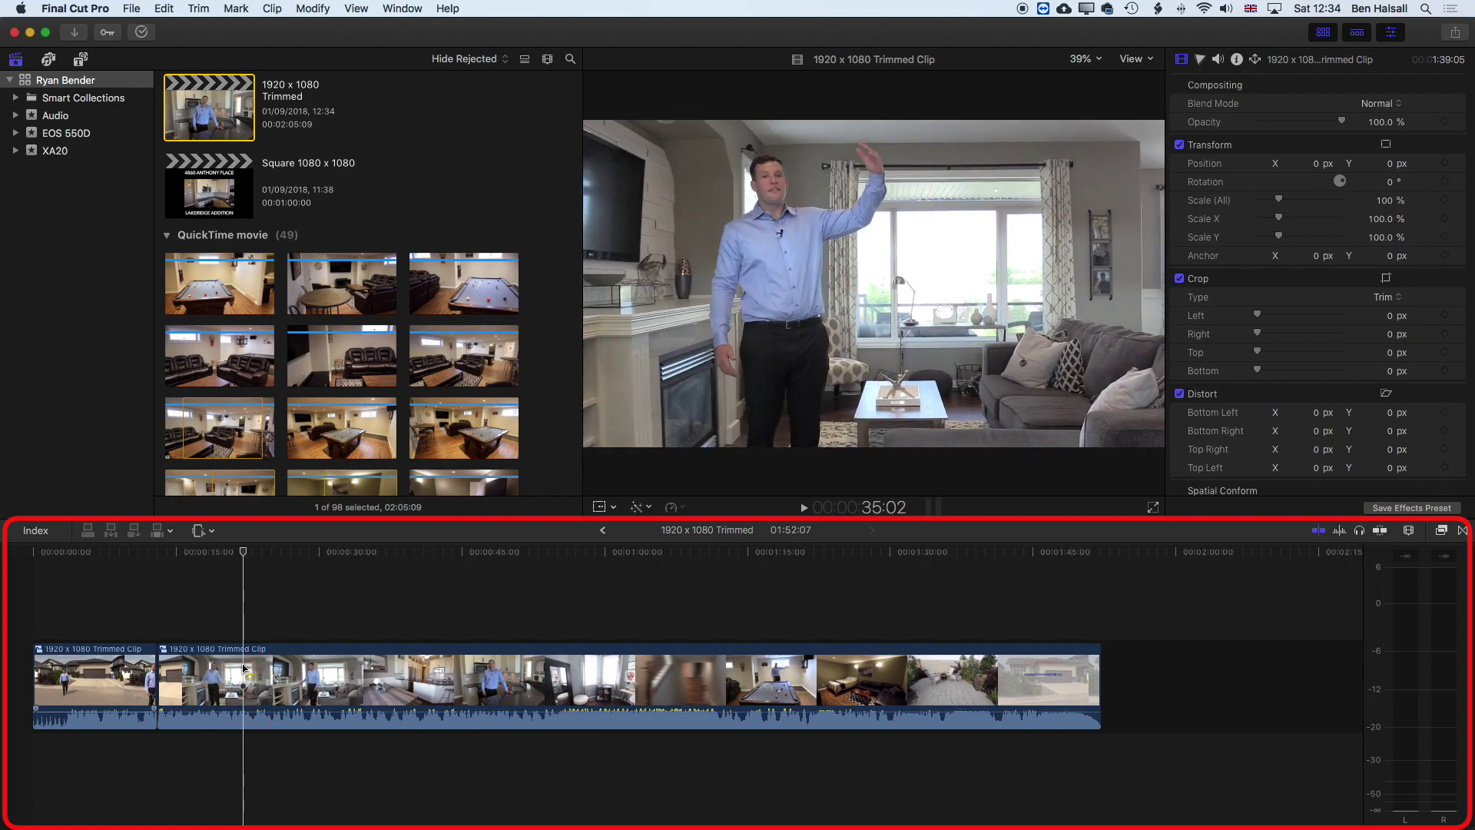
# Delete three more unwanted sections, shortening the project to 01:16:29
pyautogui.moveTo(253, 668); pyautogui.dragTo(440, 674)
pyautogui.press('Delete')
pyautogui.press('Delete')
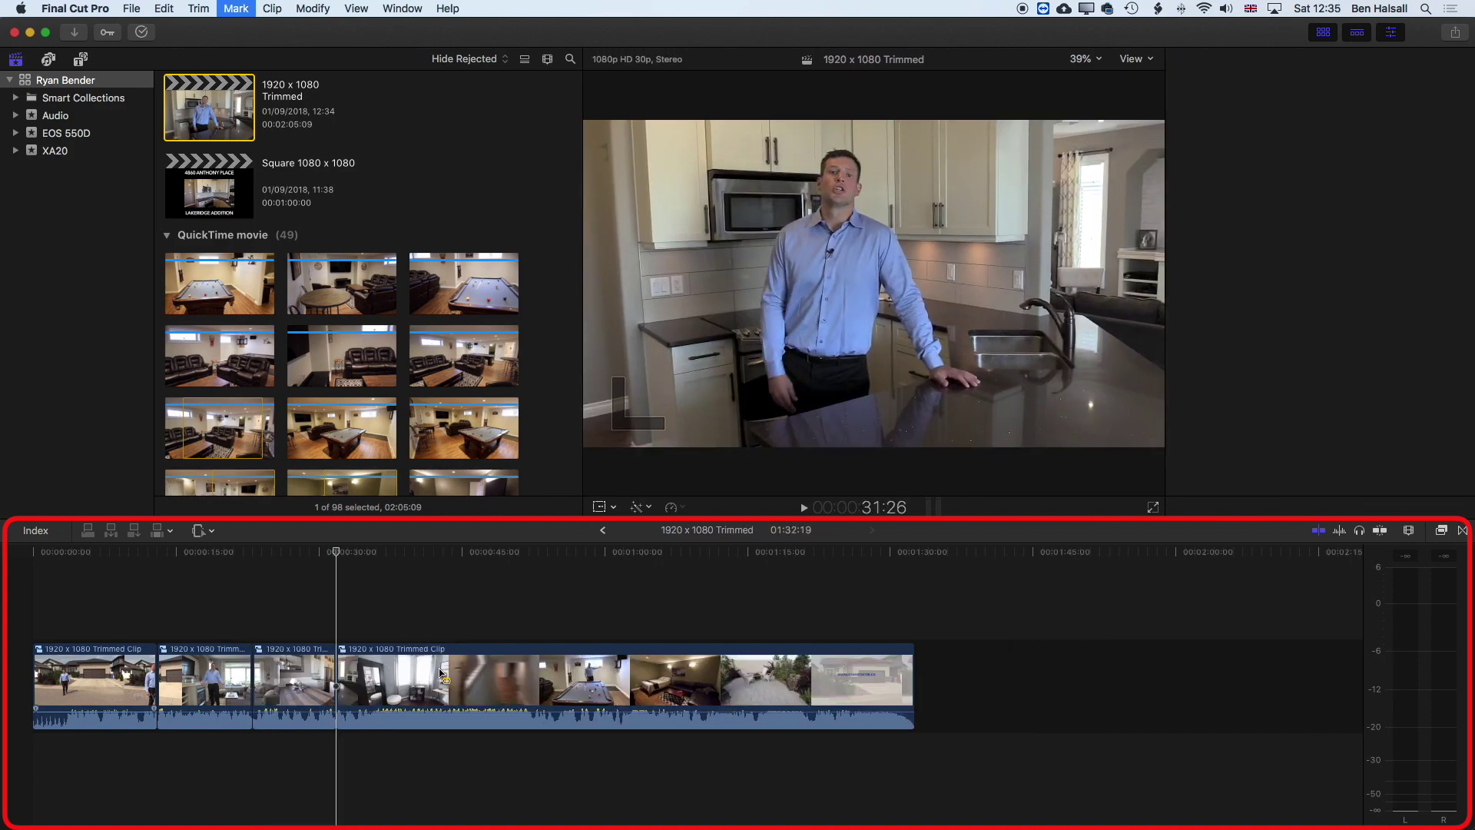
pyautogui.moveTo(532, 674); pyautogui.dragTo(624, 676)
pyautogui.press('Delete')
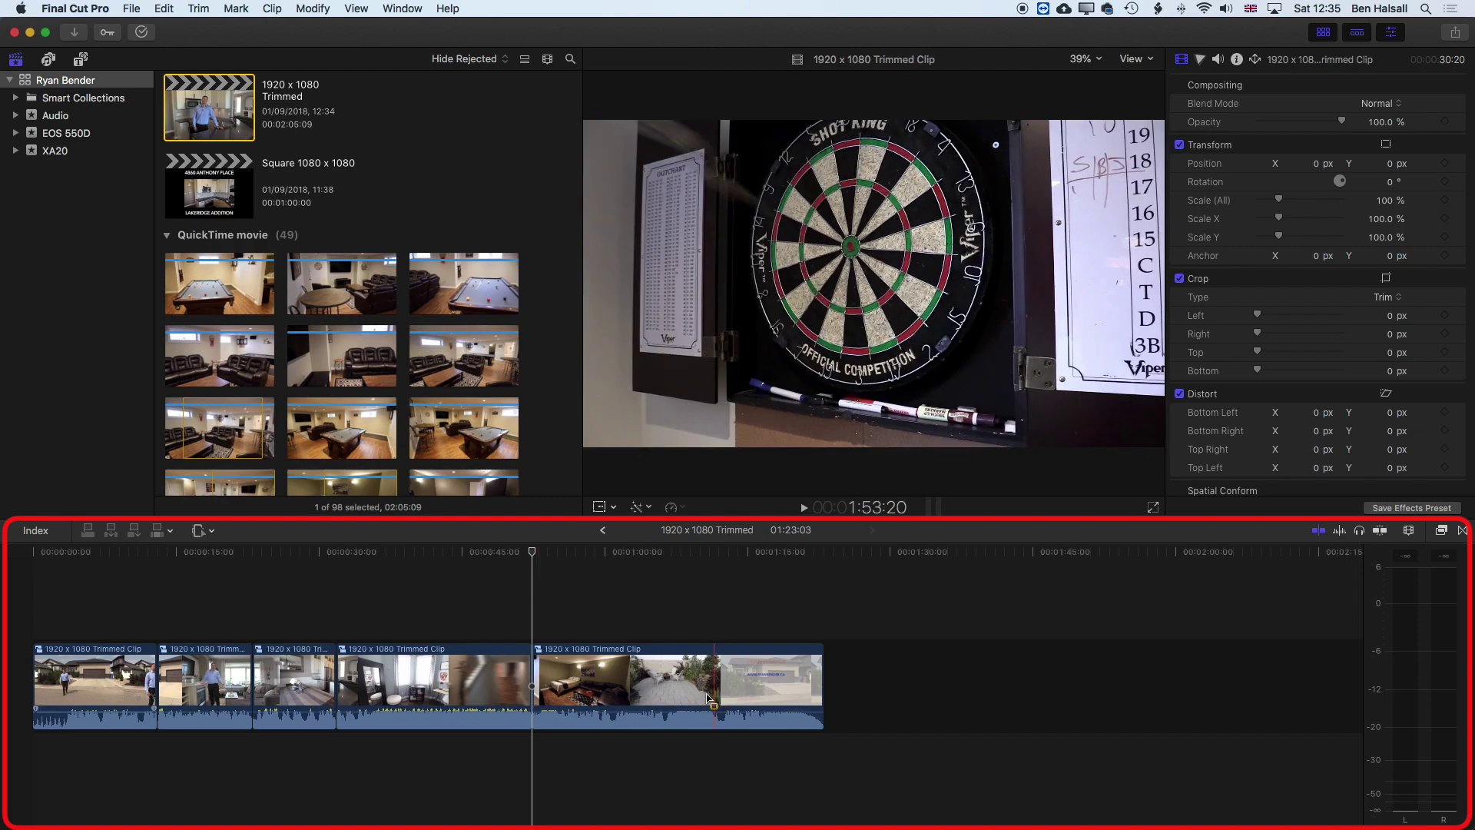
pyautogui.moveTo(664, 677); pyautogui.dragTo(722, 695)
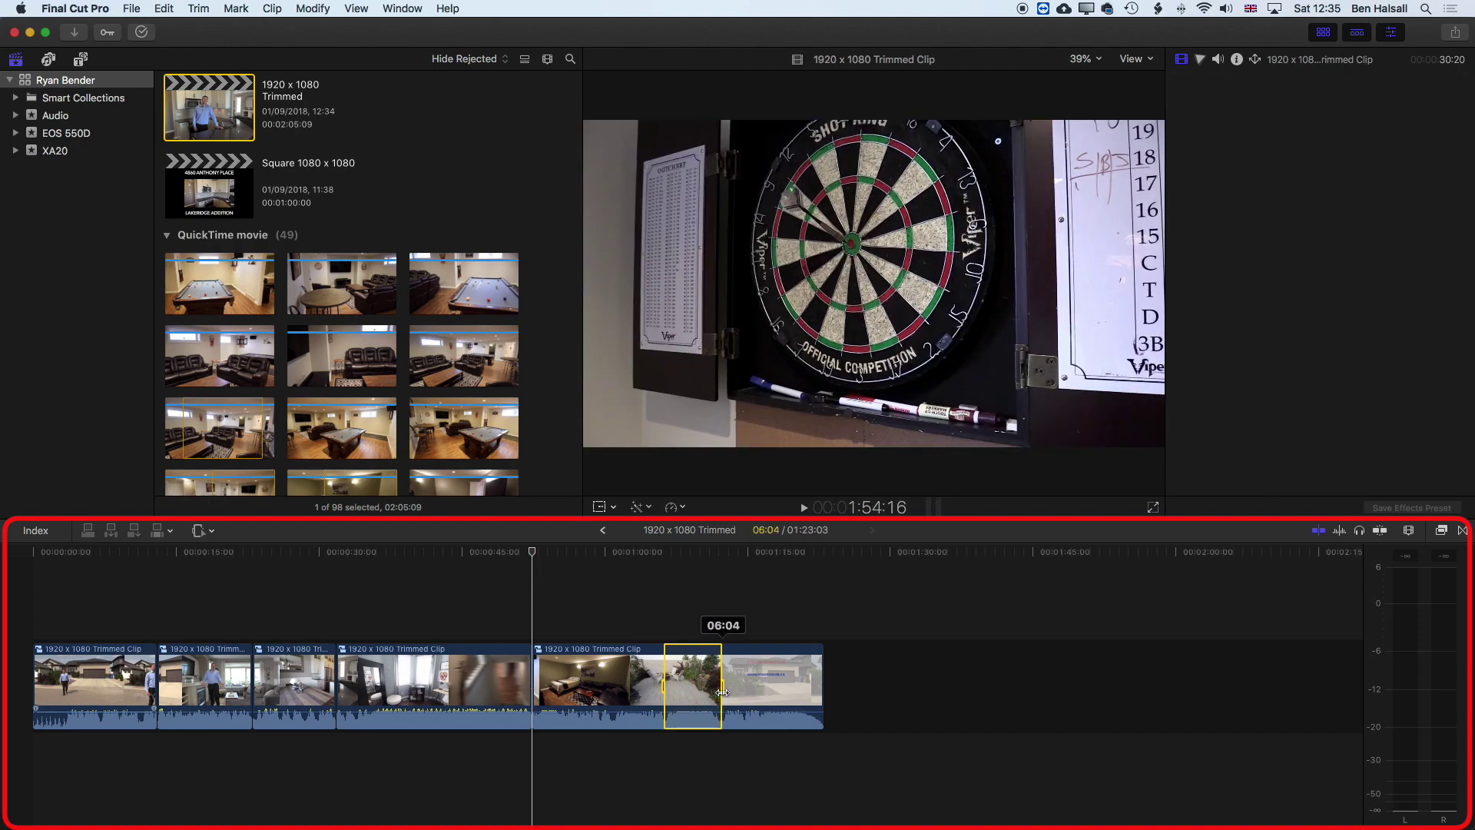
pyautogui.press('Delete')
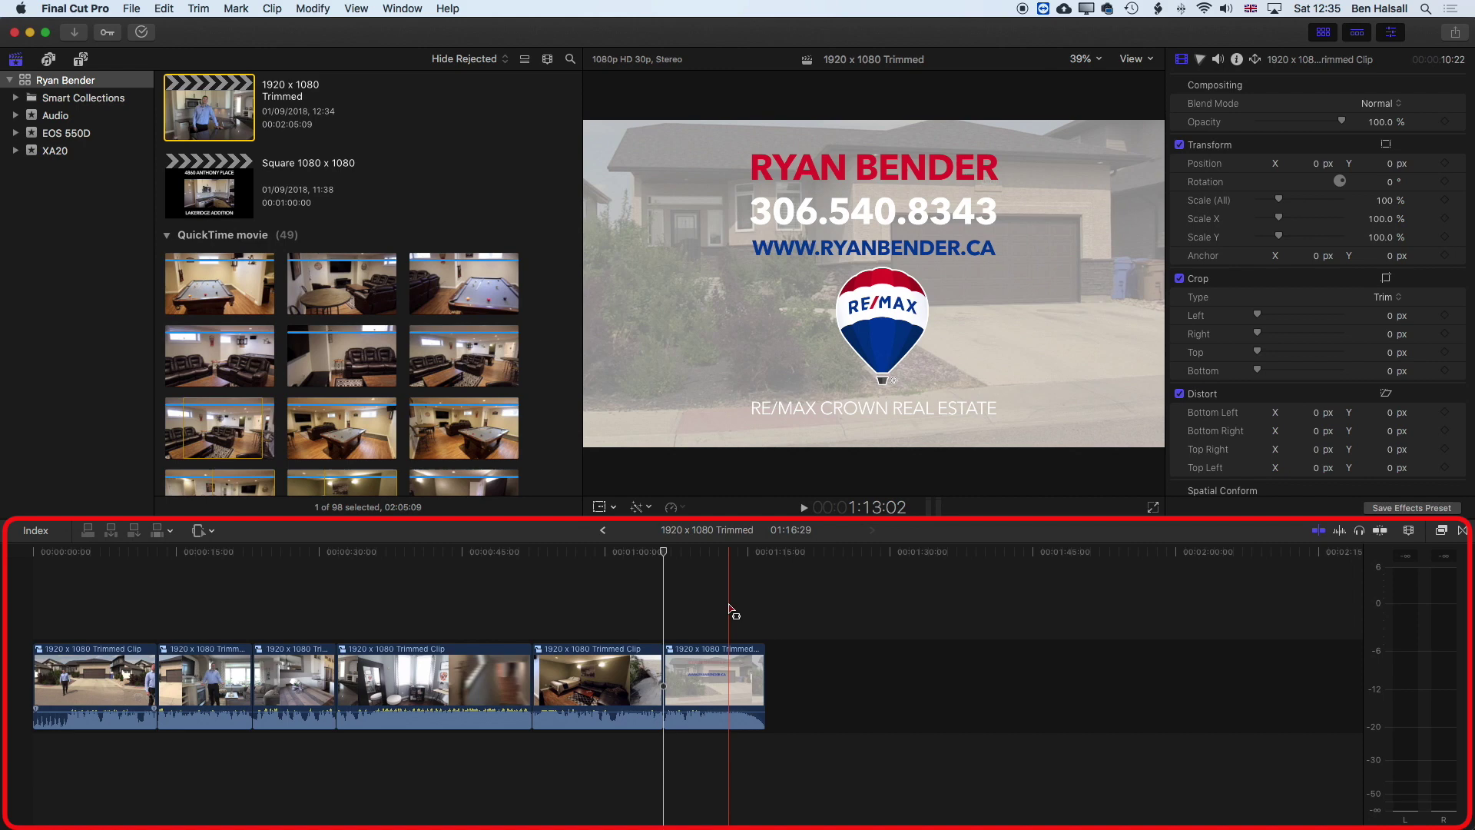
# Undo back to the original separate clips and music track at 02:05:09
pyautogui.press('super+z')
pyautogui.press('super+z')
pyautogui.press('super+z')
pyautogui.press('super+z')
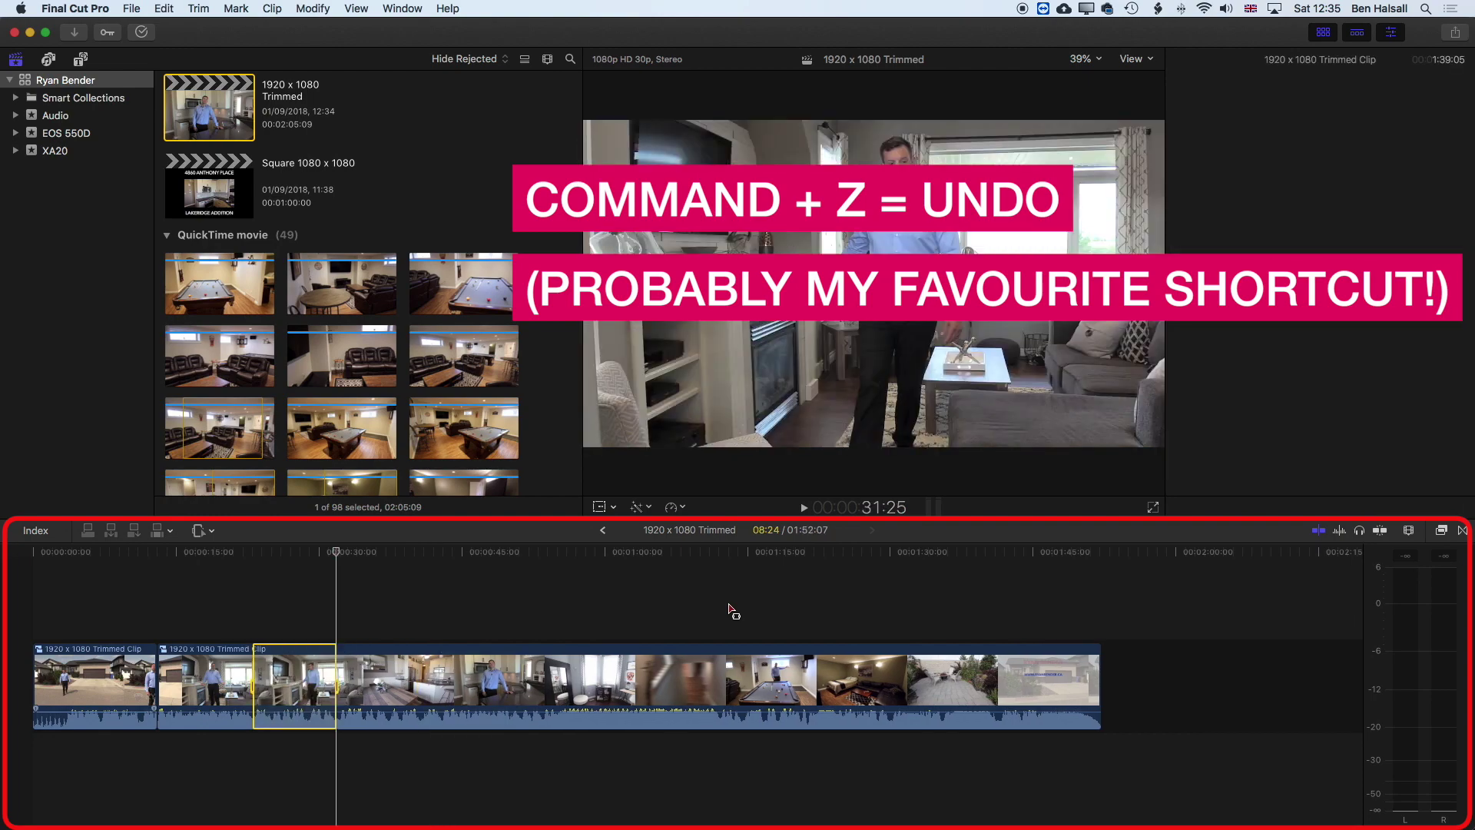
pyautogui.press('super+z')
pyautogui.press('super+z')
pyautogui.press('super+z')
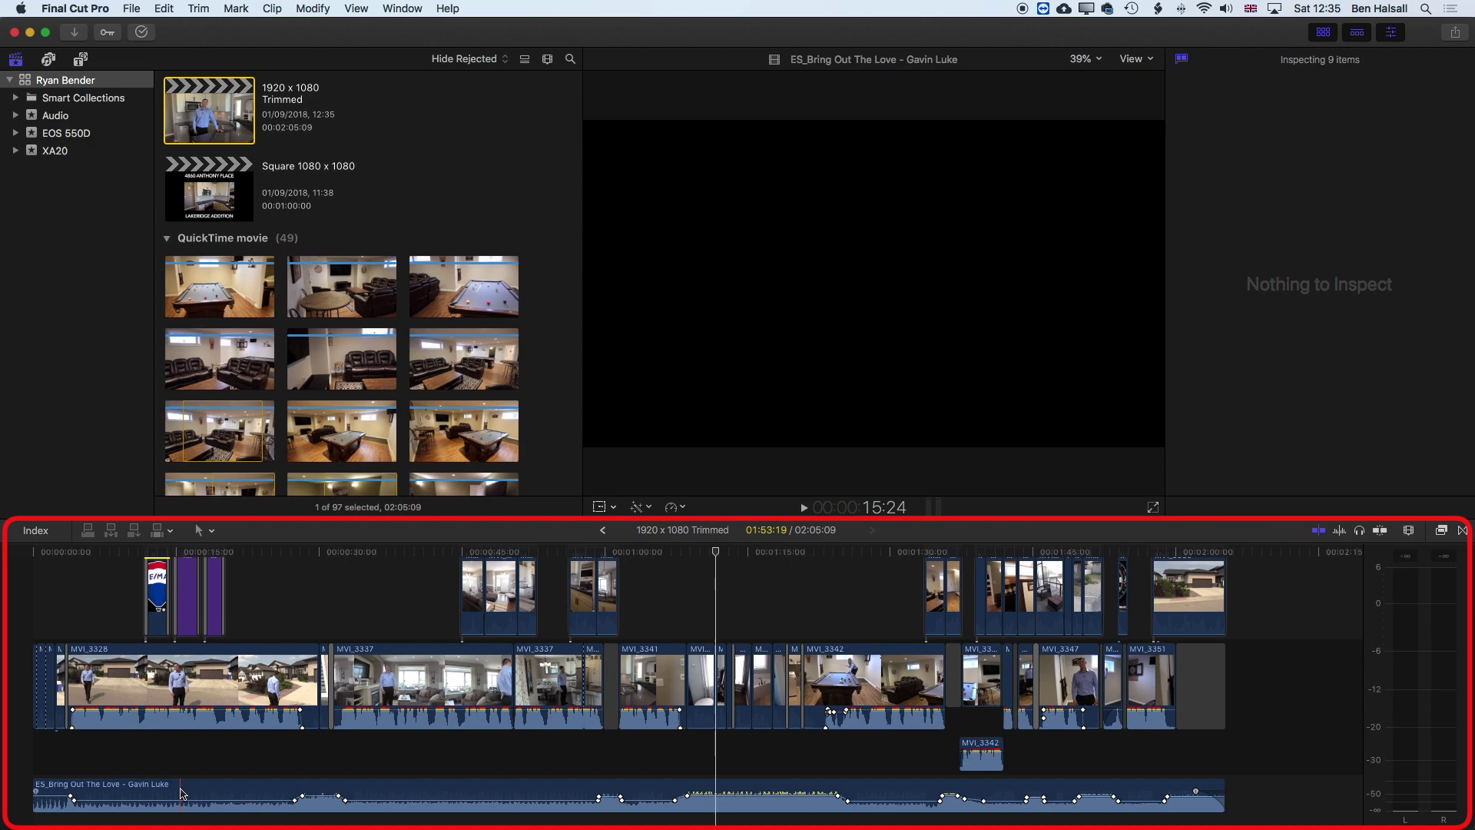
# Select all clips except the music and make them the 1920 x 1080 Trimmed Clip compound clip
pyautogui.press('super+a')
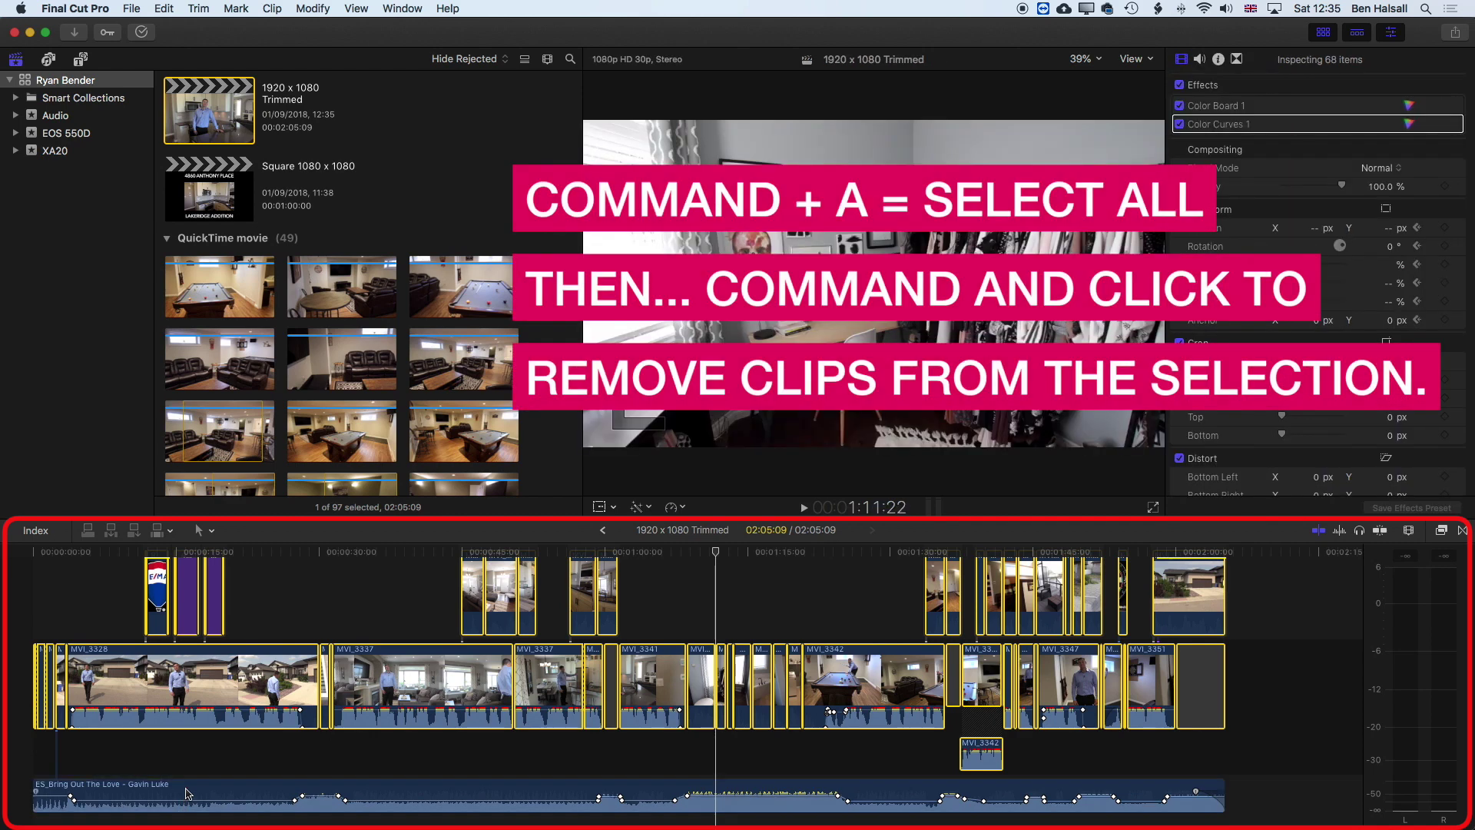
pyautogui.keyDown('super'); pyautogui.click(188, 793); pyautogui.keyUp('super')
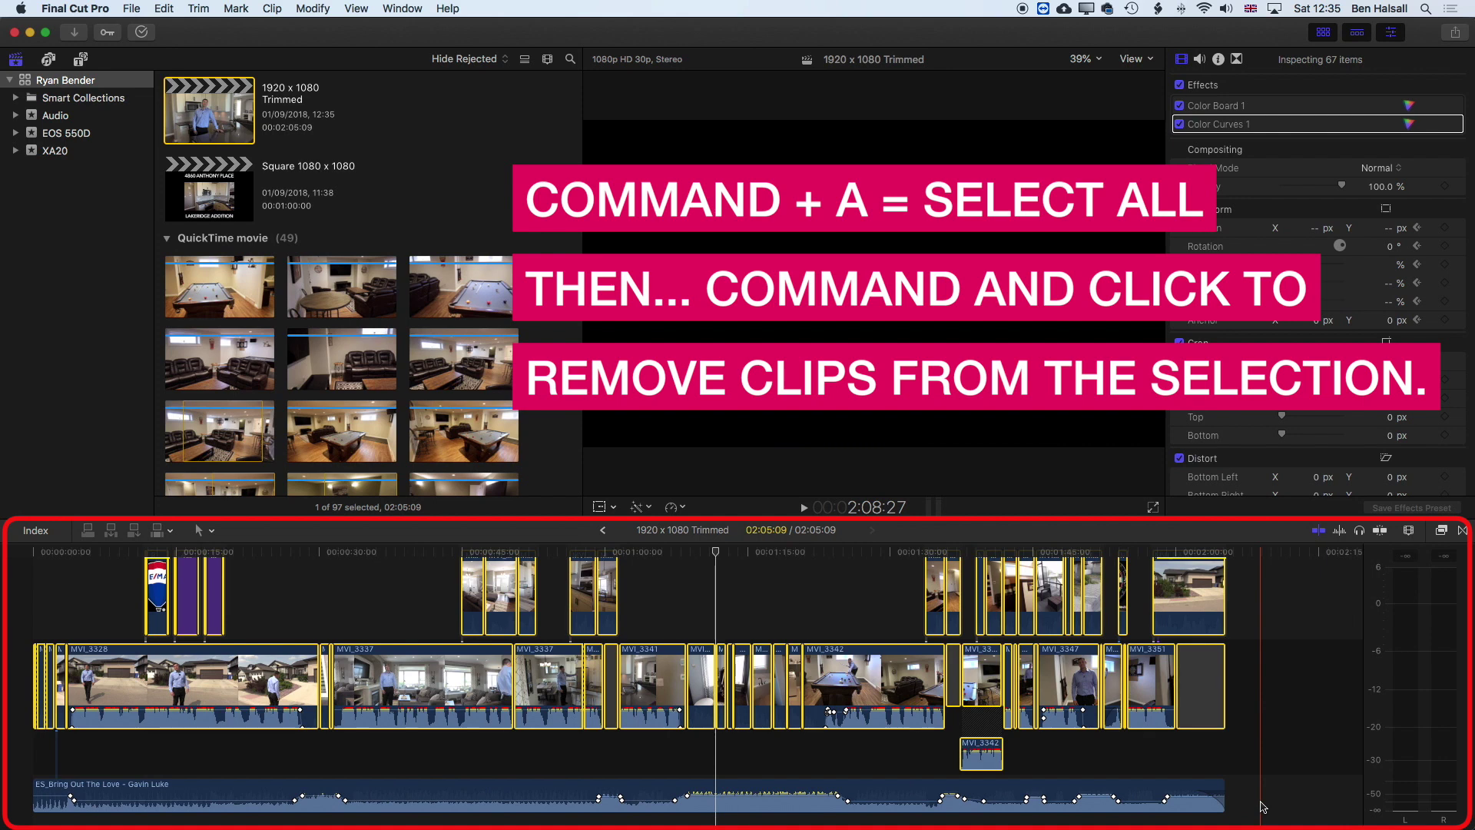
pyautogui.click(129, 7)
pyautogui.moveTo(134, 28)
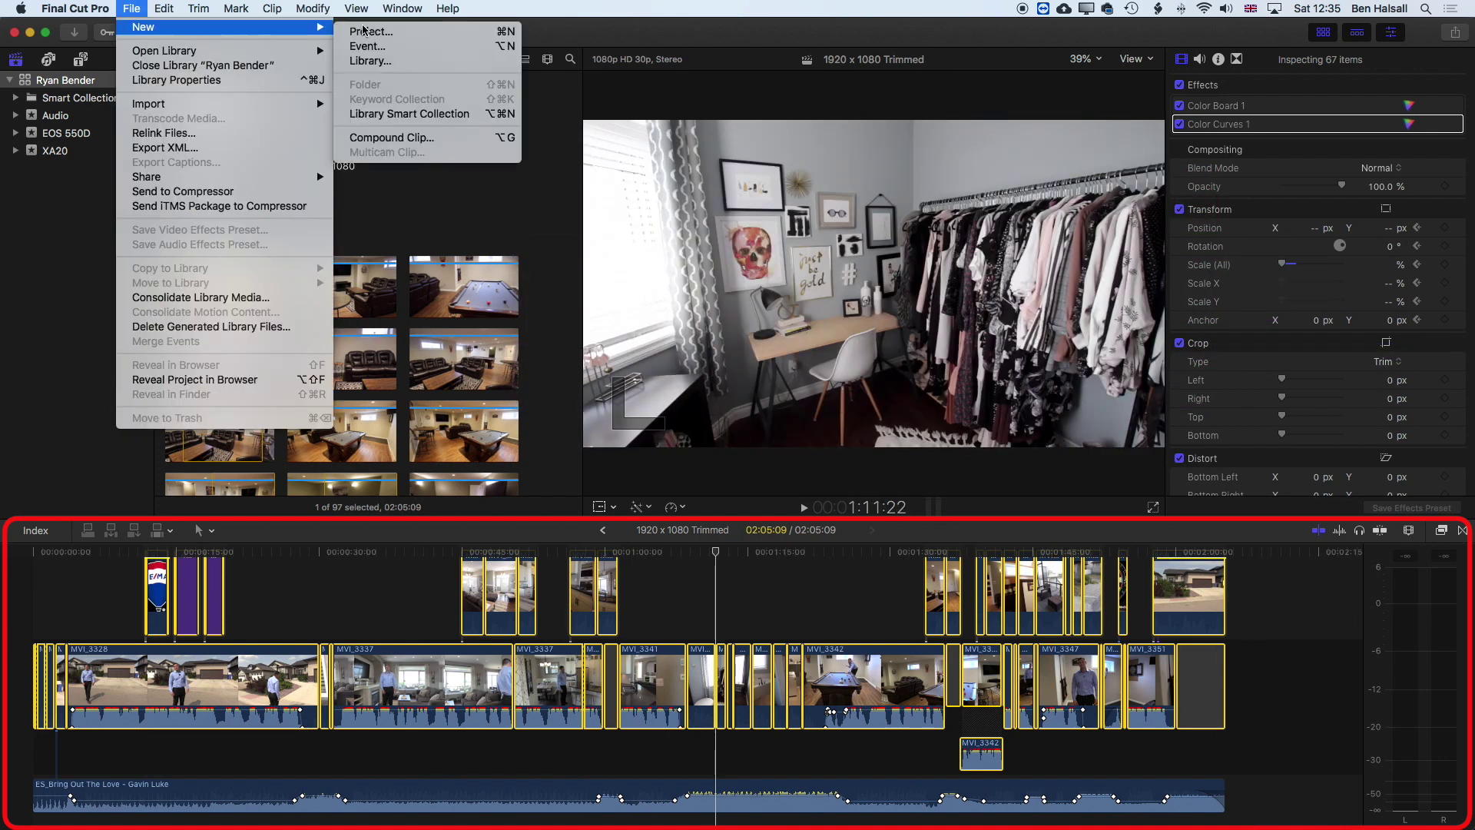
pyautogui.click(425, 144)
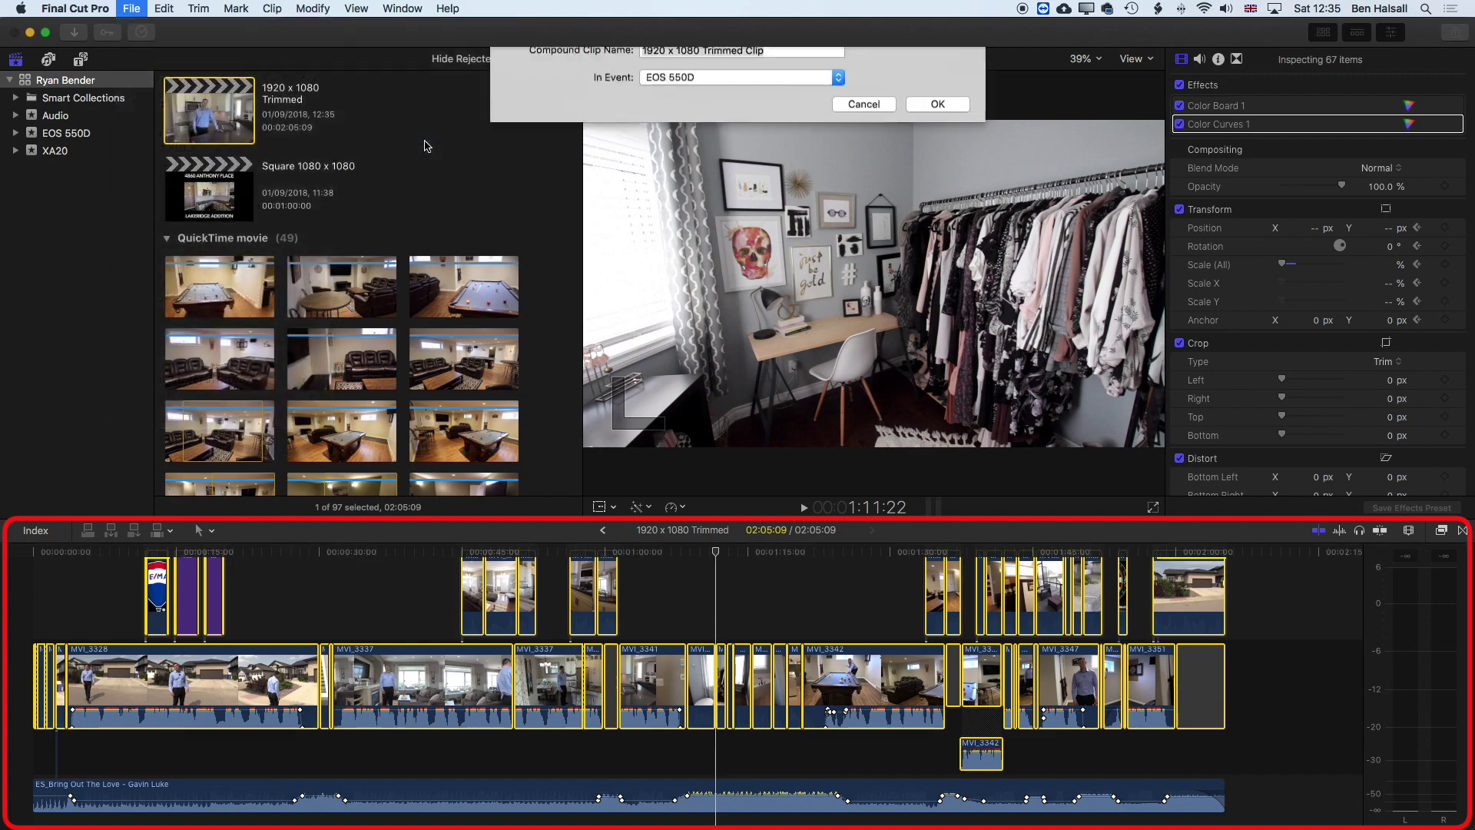
pyautogui.click(938, 117)
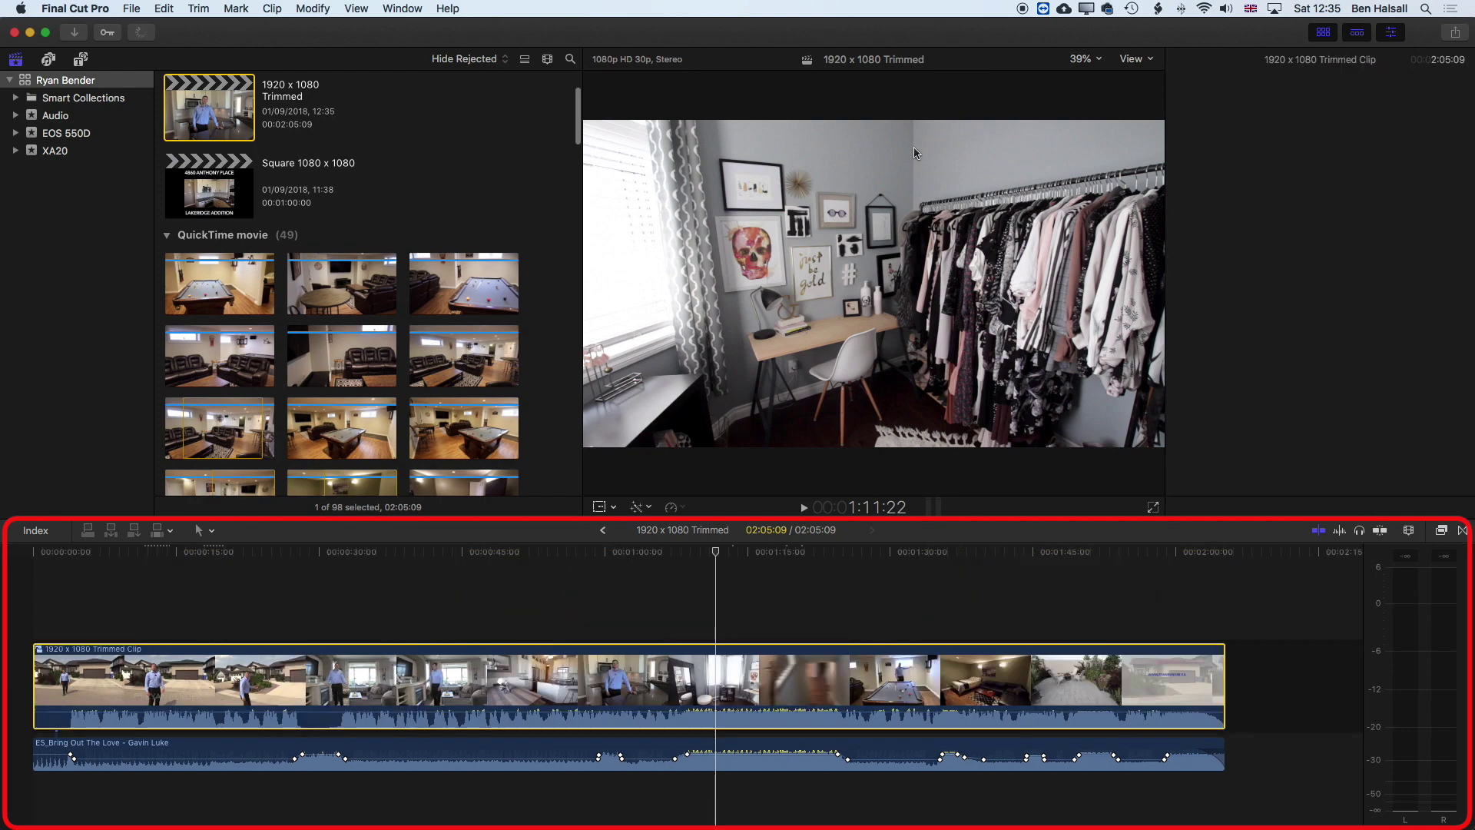
# Show the compound clip's transform settings in the Inspector with the playhead near 27 seconds
pyautogui.press('super+4')
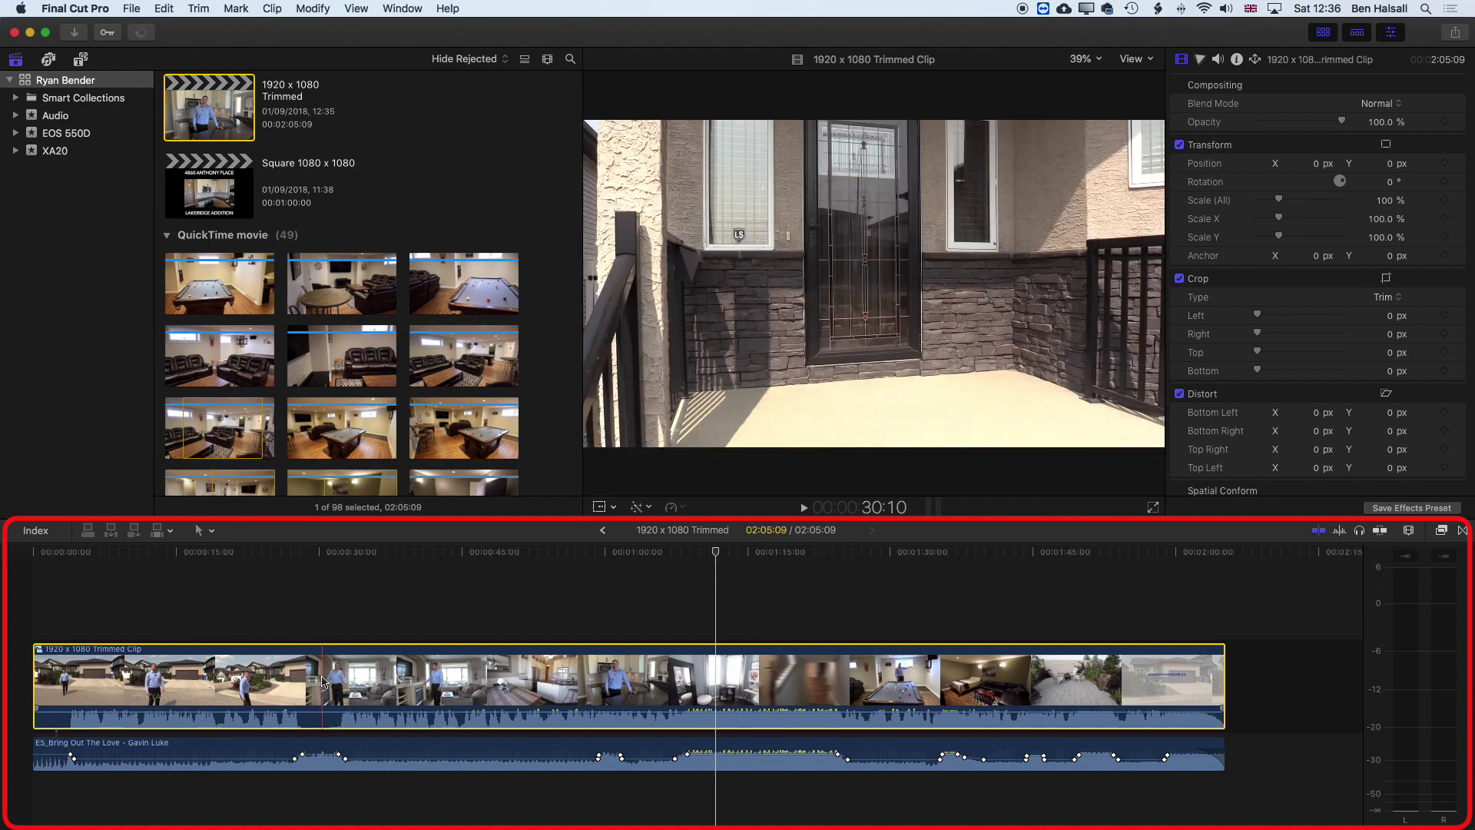
pyautogui.click(286, 551)
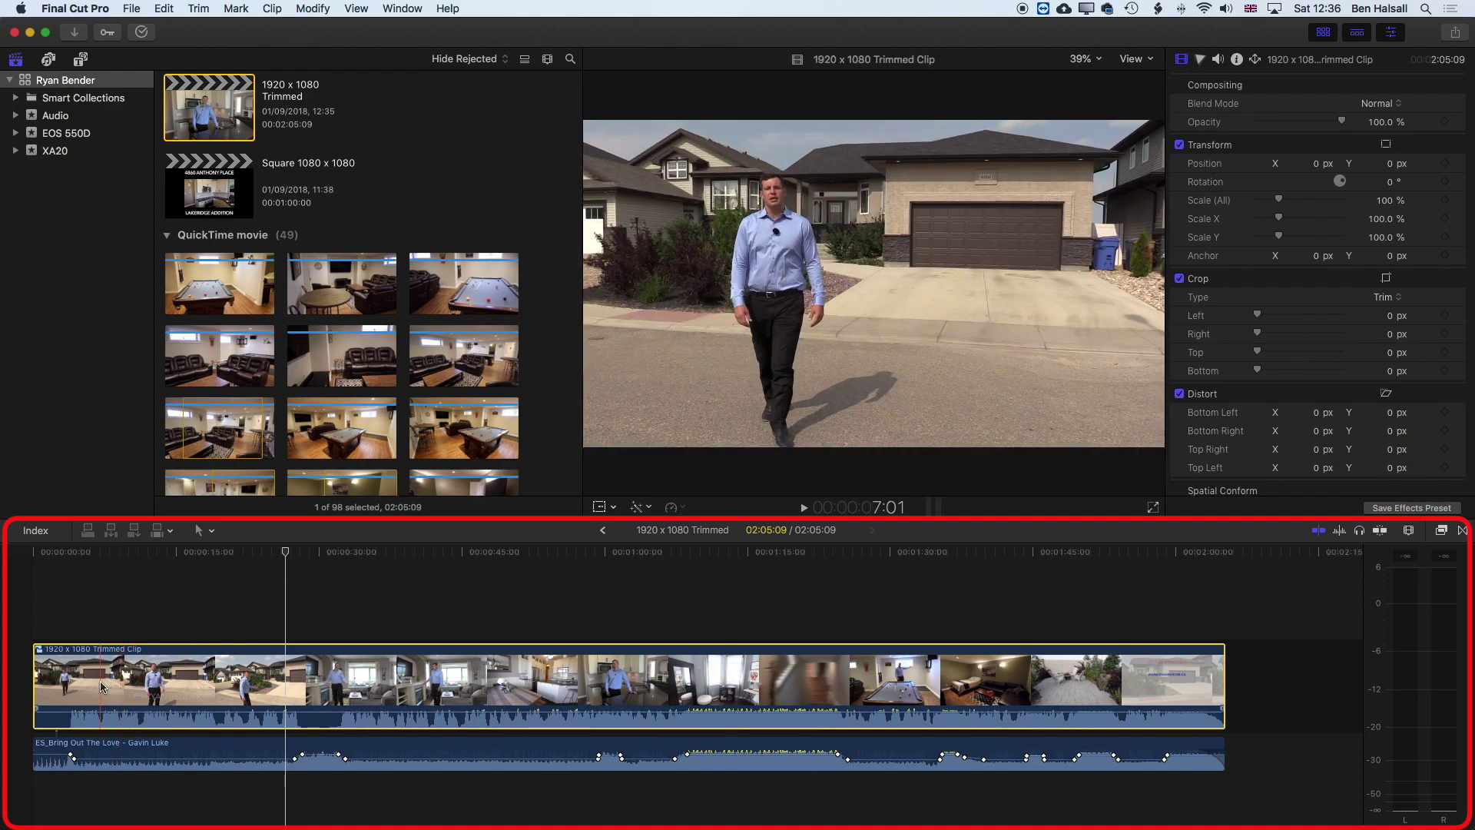
# Cut an 11-second section and a second section out of the compound clip
pyautogui.click(203, 530)
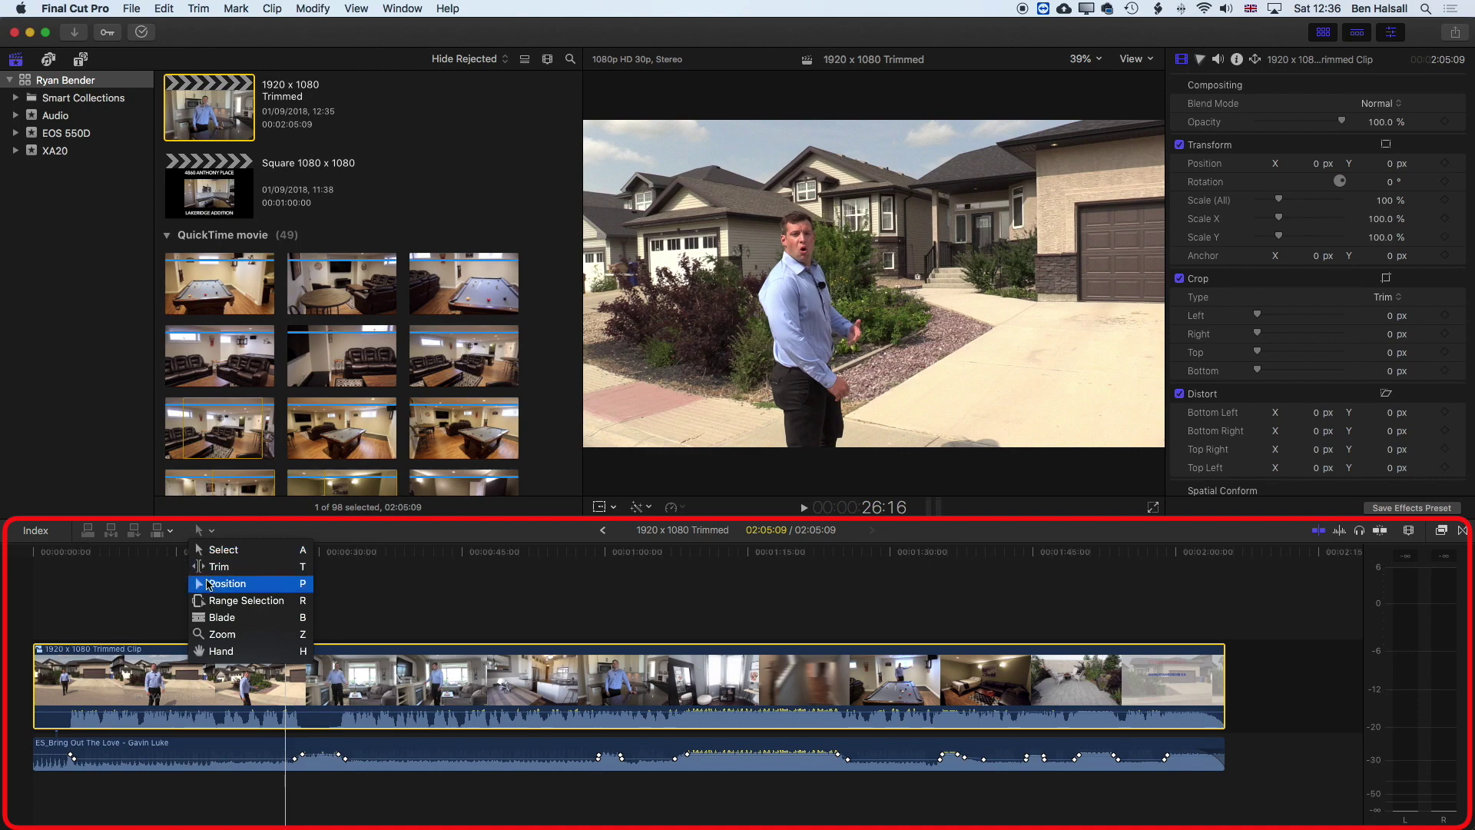
pyautogui.click(217, 600)
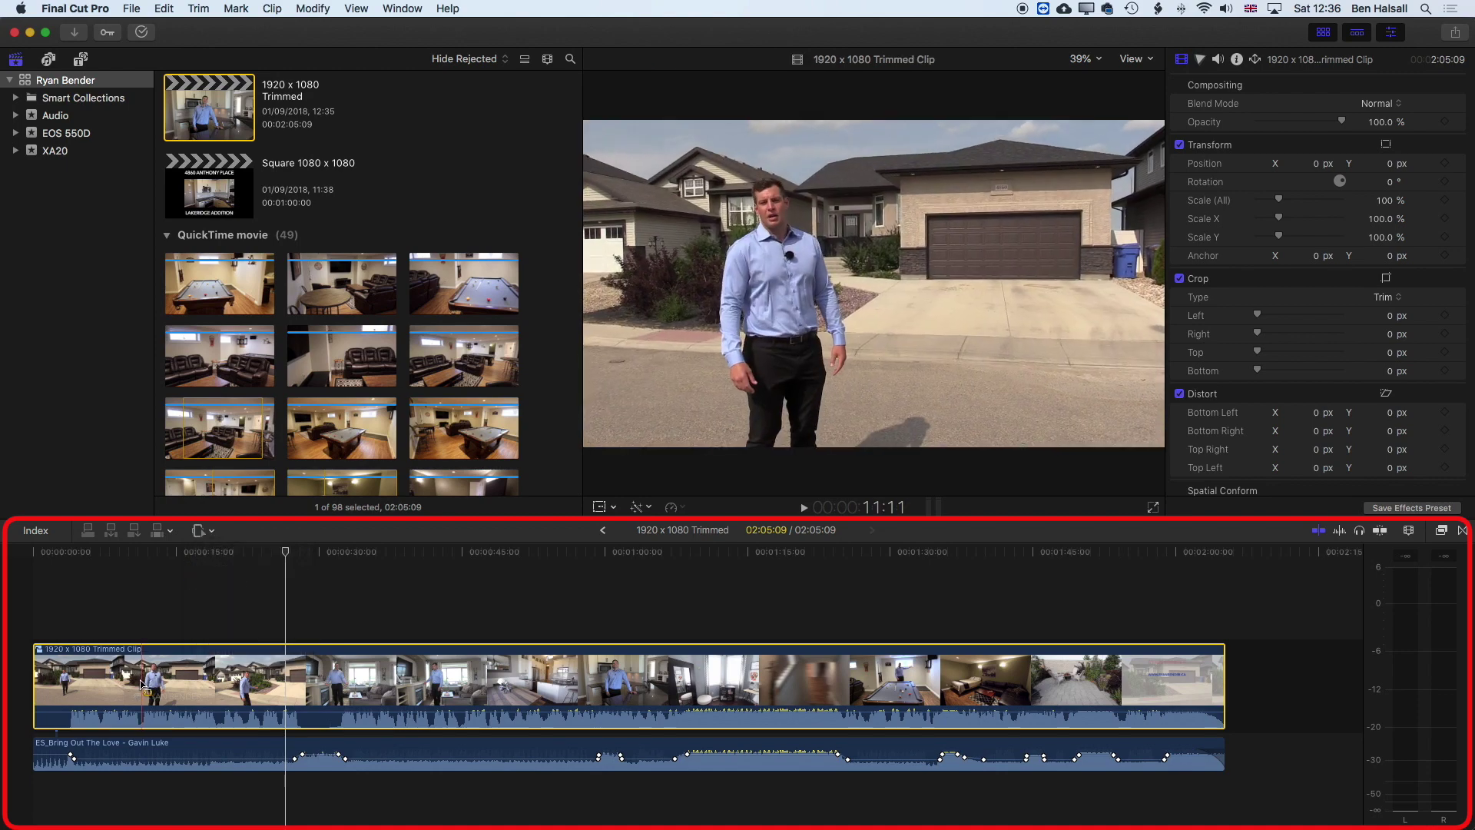
pyautogui.moveTo(142, 684); pyautogui.dragTo(338, 699)
pyautogui.press('Delete')
pyautogui.press('Delete')
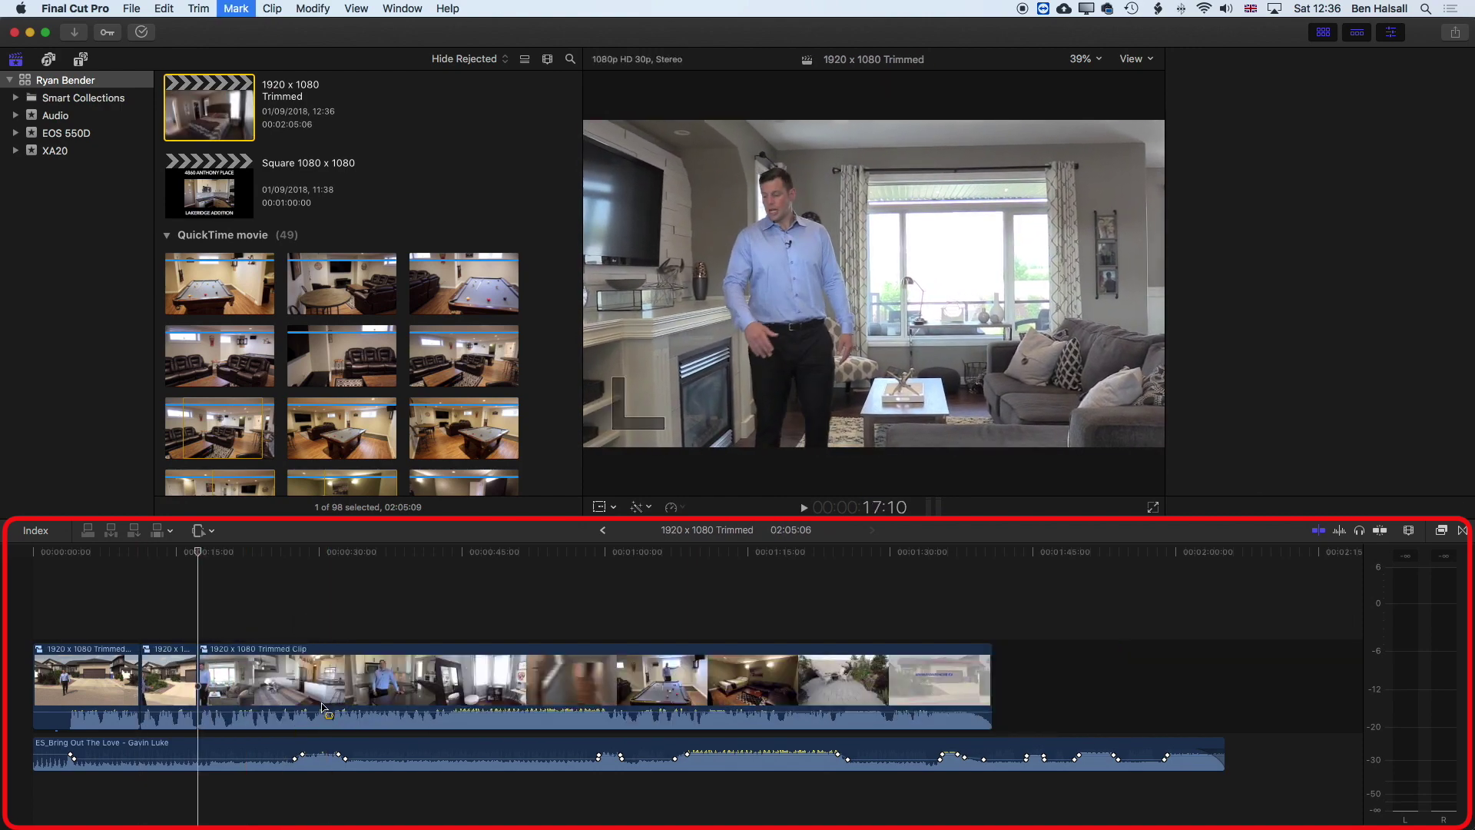
pyautogui.click(323, 706)
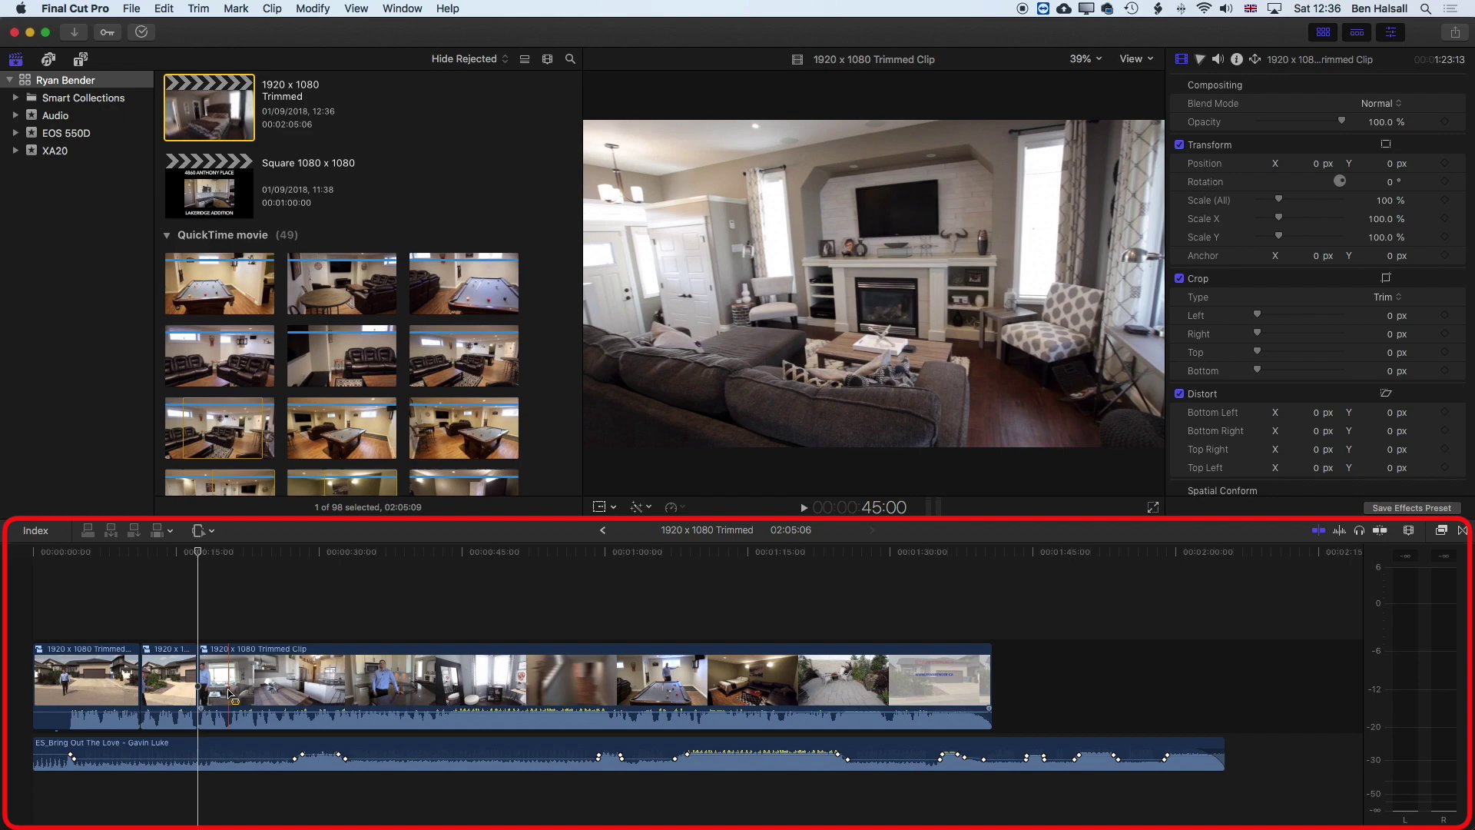
pyautogui.moveTo(229, 694); pyautogui.dragTo(550, 706)
pyautogui.press('Delete')
pyautogui.press('Delete')
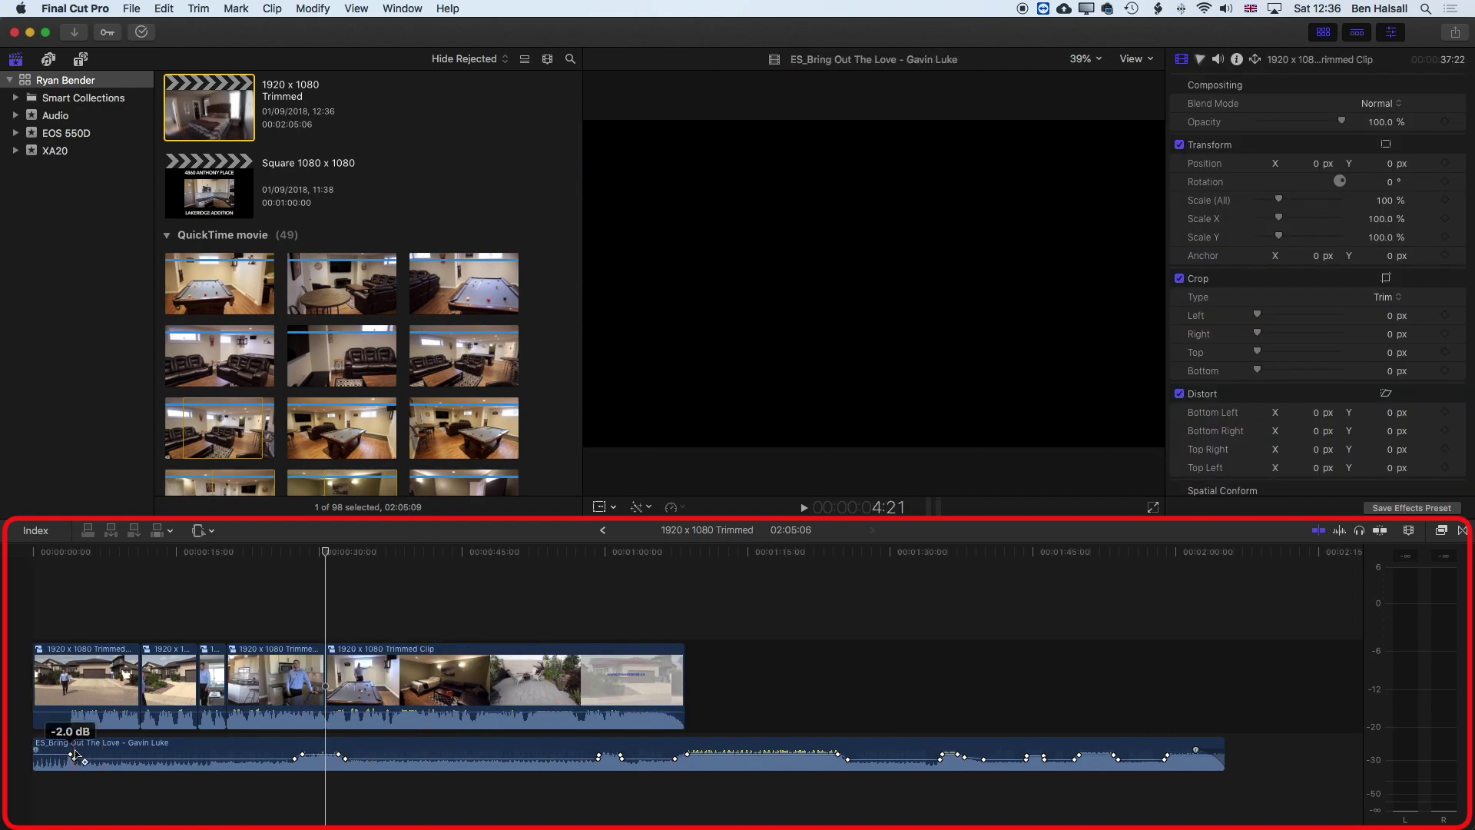
# Add a volume keyframe on the music and delete the last video piece
pyautogui.keyDown('alt'); pyautogui.click(310, 744); pyautogui.keyUp('alt')
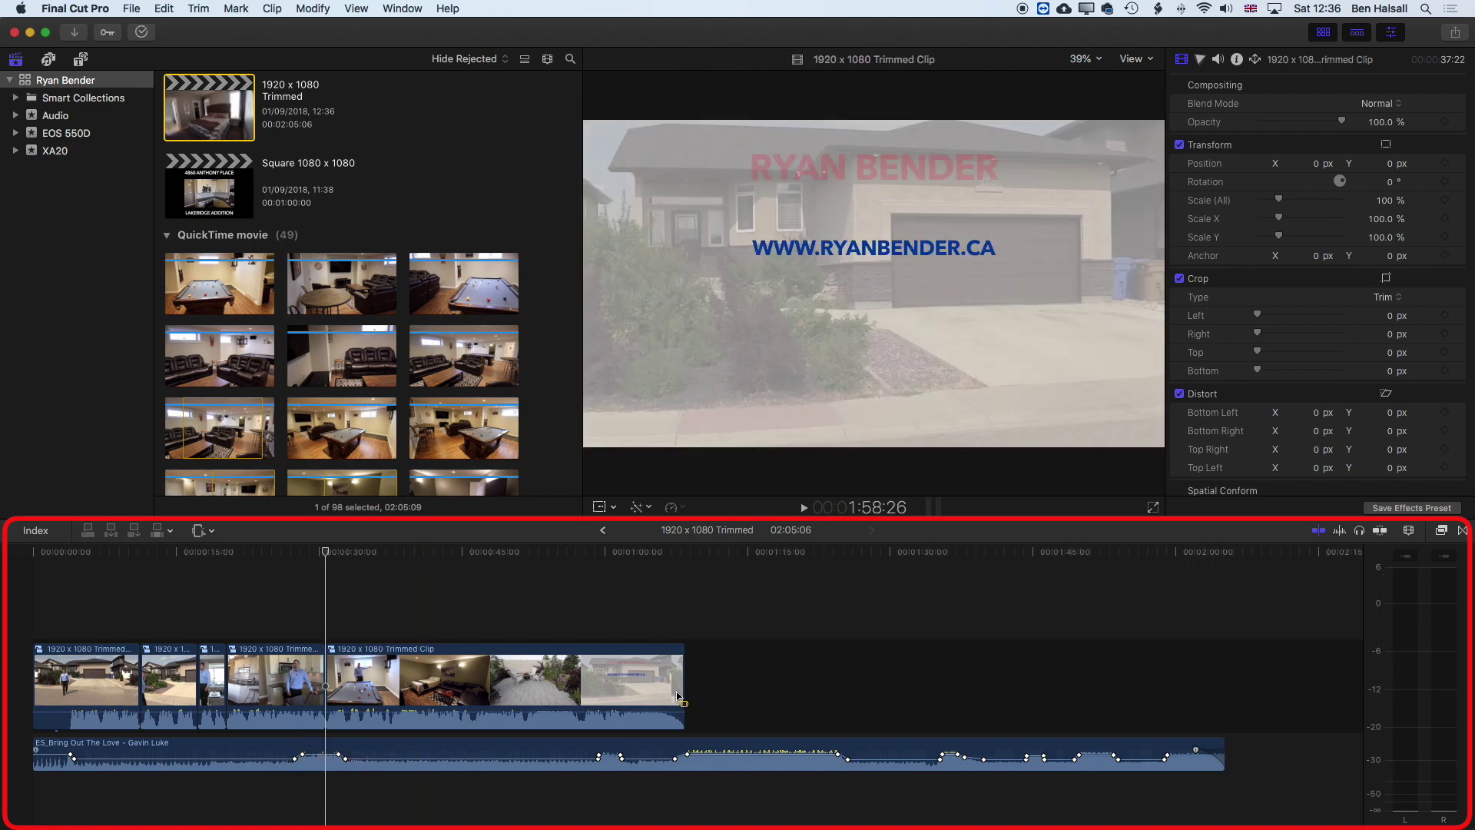
pyautogui.moveTo(582, 685); pyautogui.dragTo(608, 685)
pyautogui.click(682, 685)
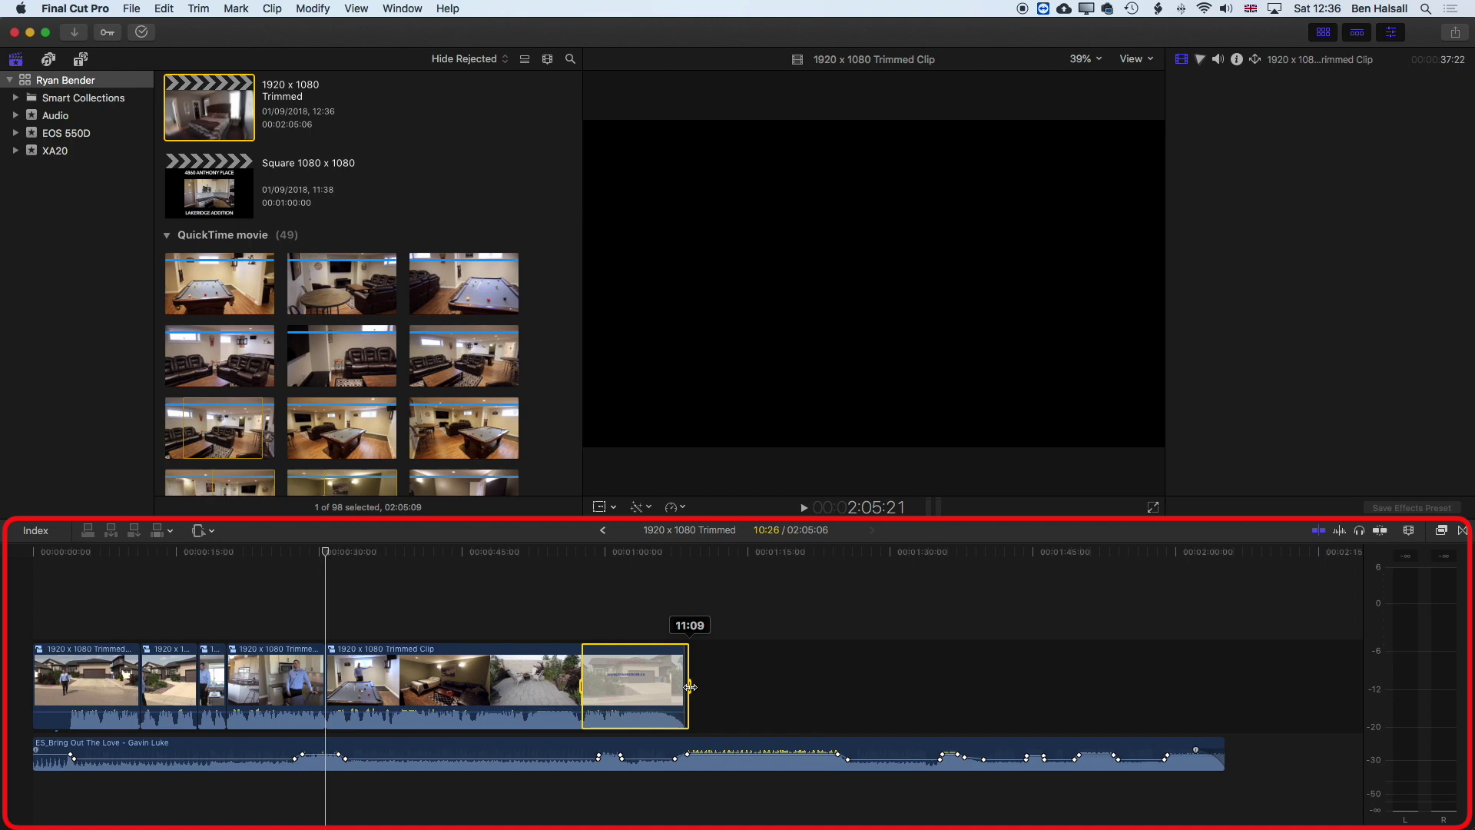
pyautogui.press('Delete')
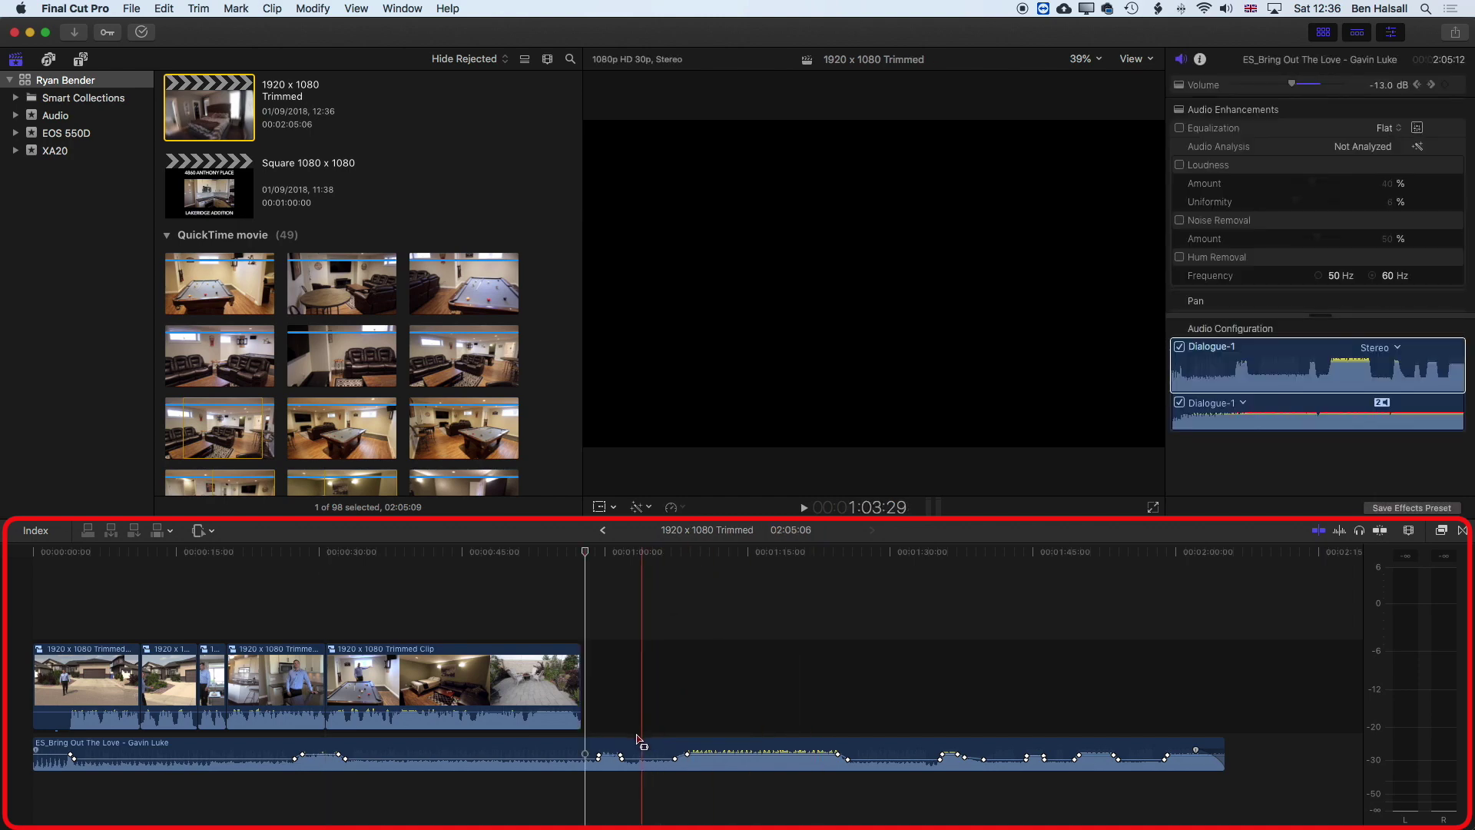
# Trim the music to end with the video, making the project 57:18
pyautogui.moveTo(1223, 749); pyautogui.dragTo(578, 747)
pyautogui.click(488, 553)
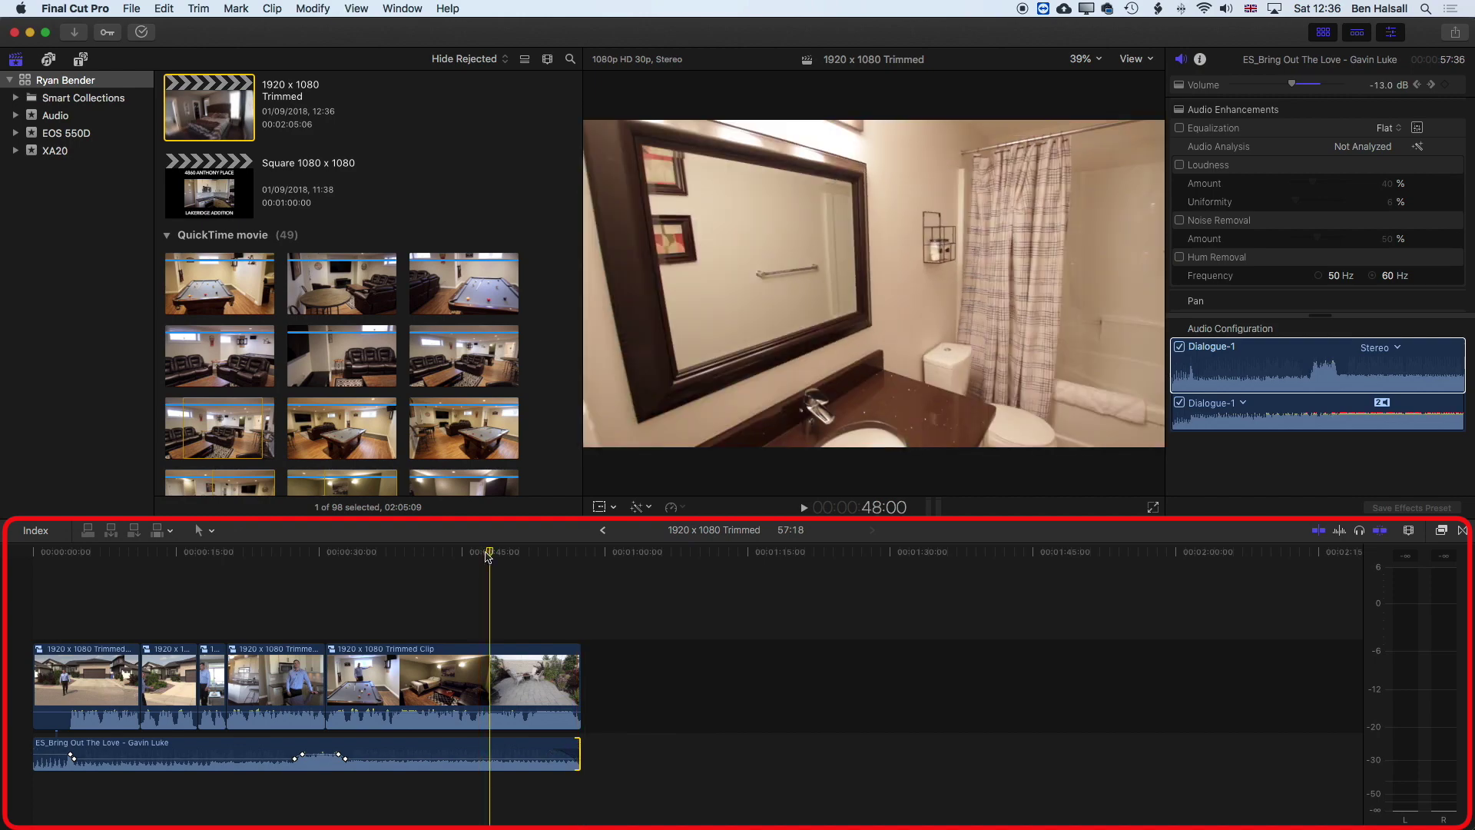
pyautogui.moveTo(488, 555); pyautogui.dragTo(406, 555)
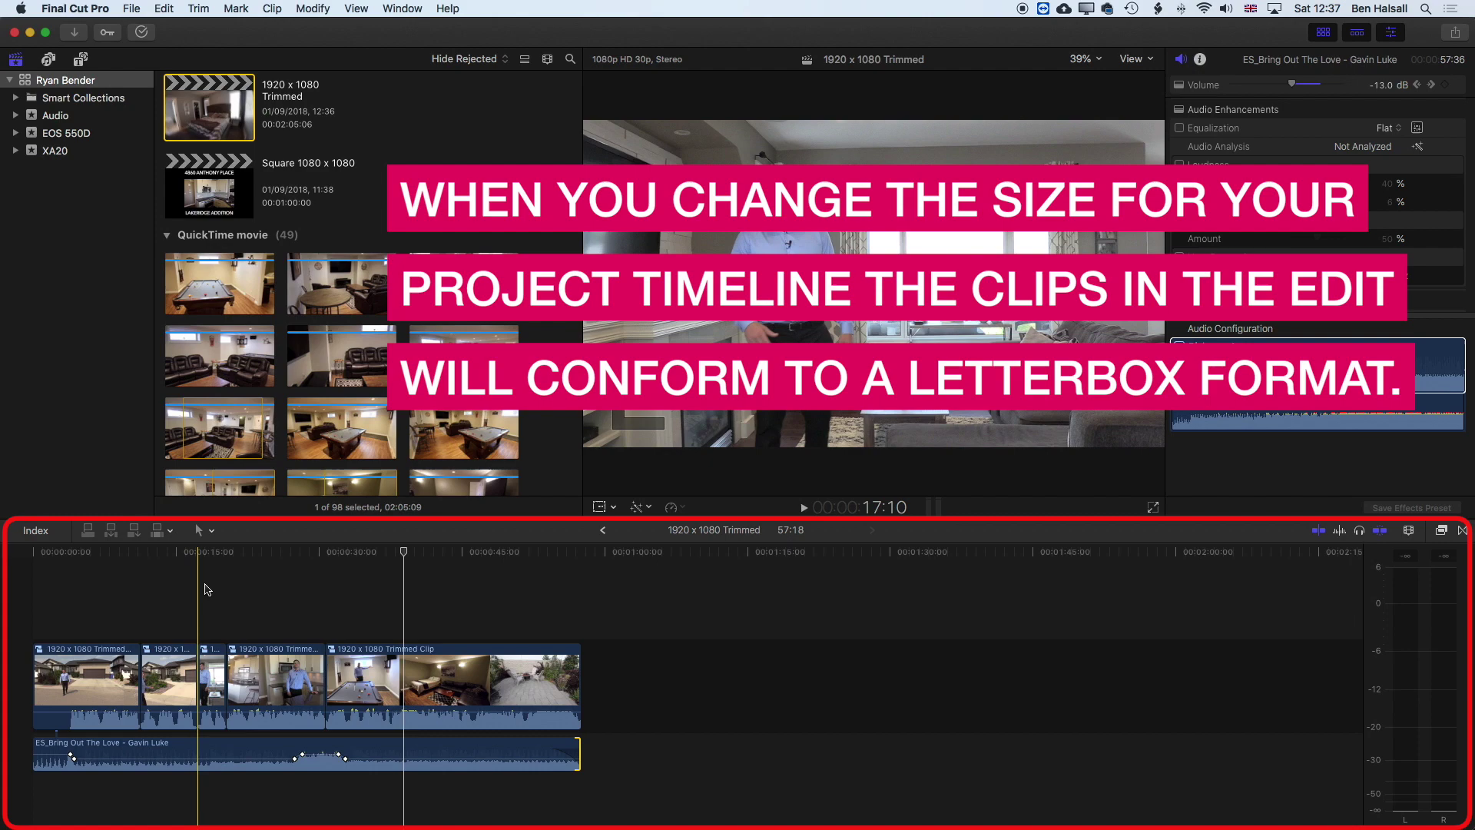
# Set the 1920 x 1080 Trimmed project to a Custom 1080 x 1080 format at 30p
pyautogui.scroll(3, 242, 240)
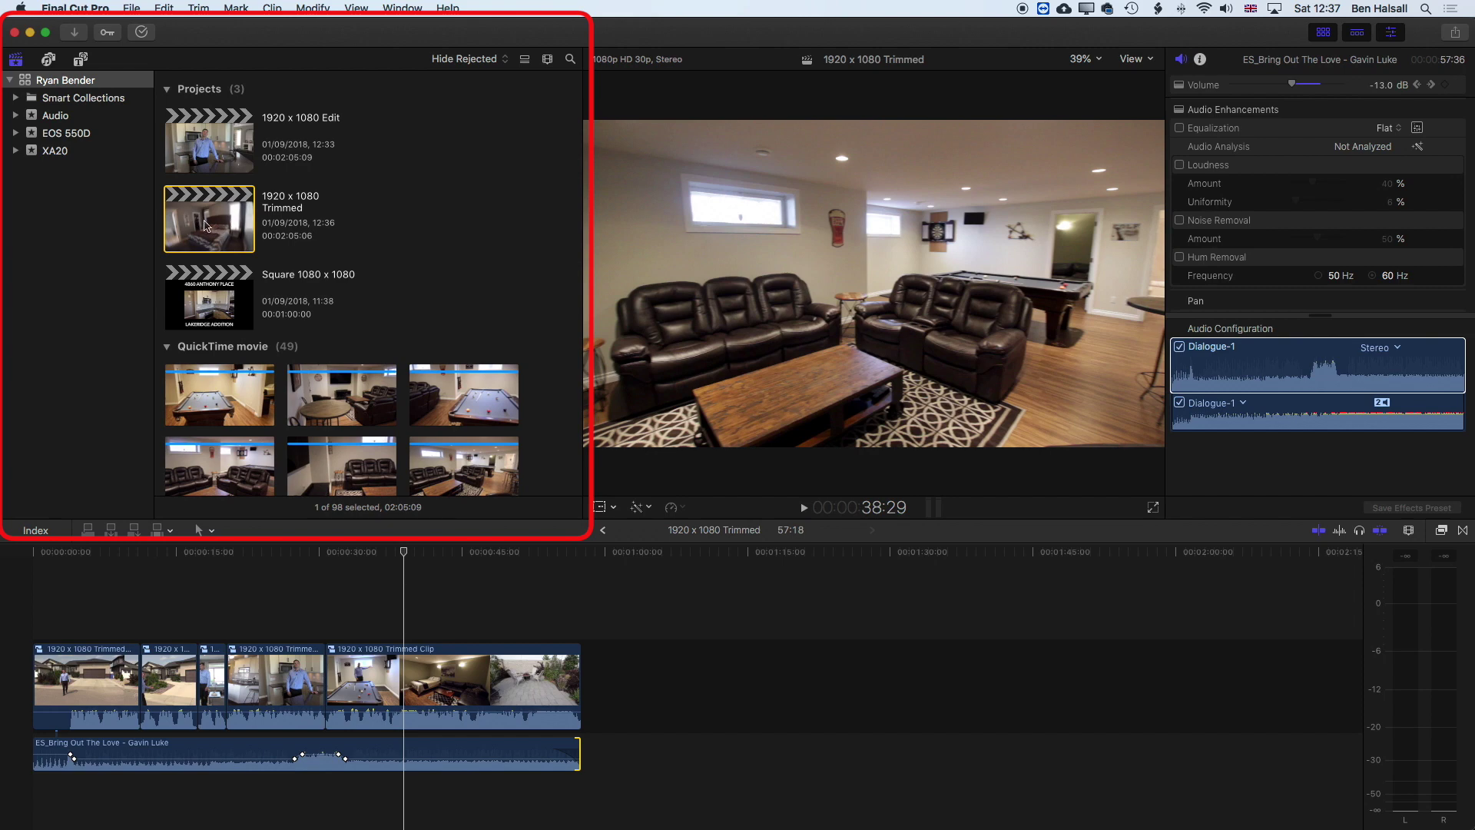
pyautogui.click(205, 223)
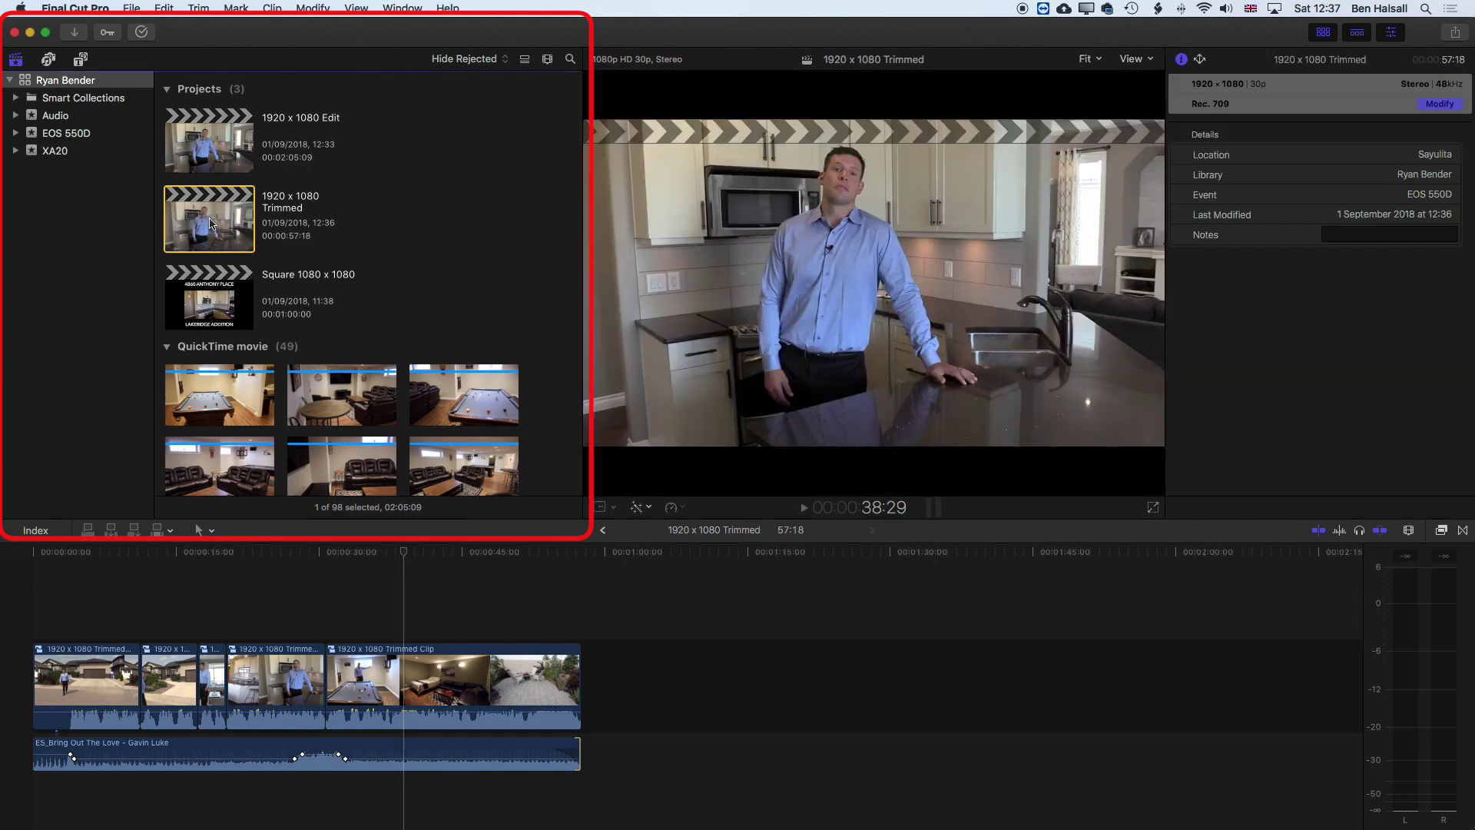
pyautogui.click(1438, 105)
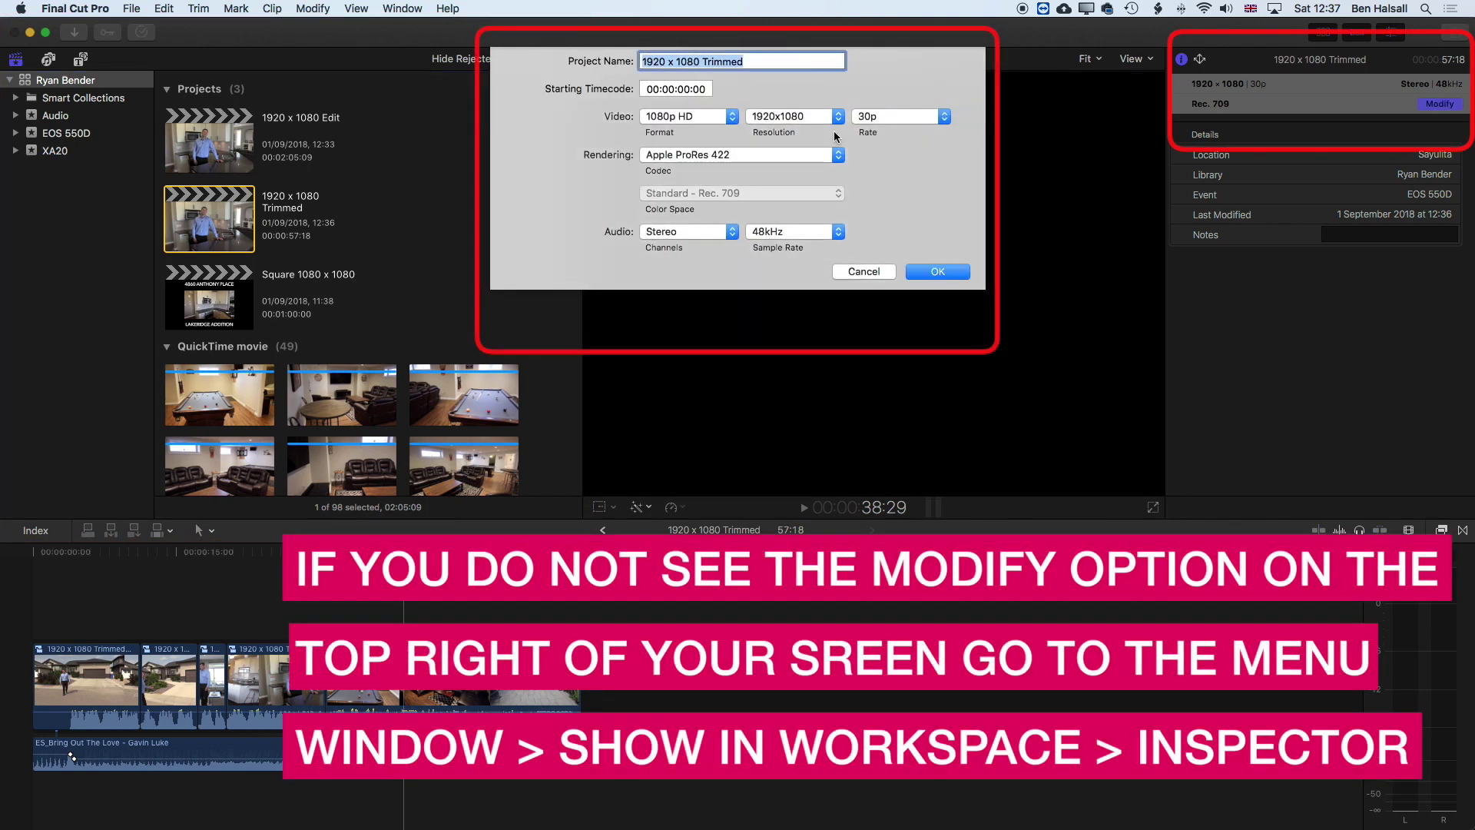
pyautogui.click(732, 116)
pyautogui.click(662, 194)
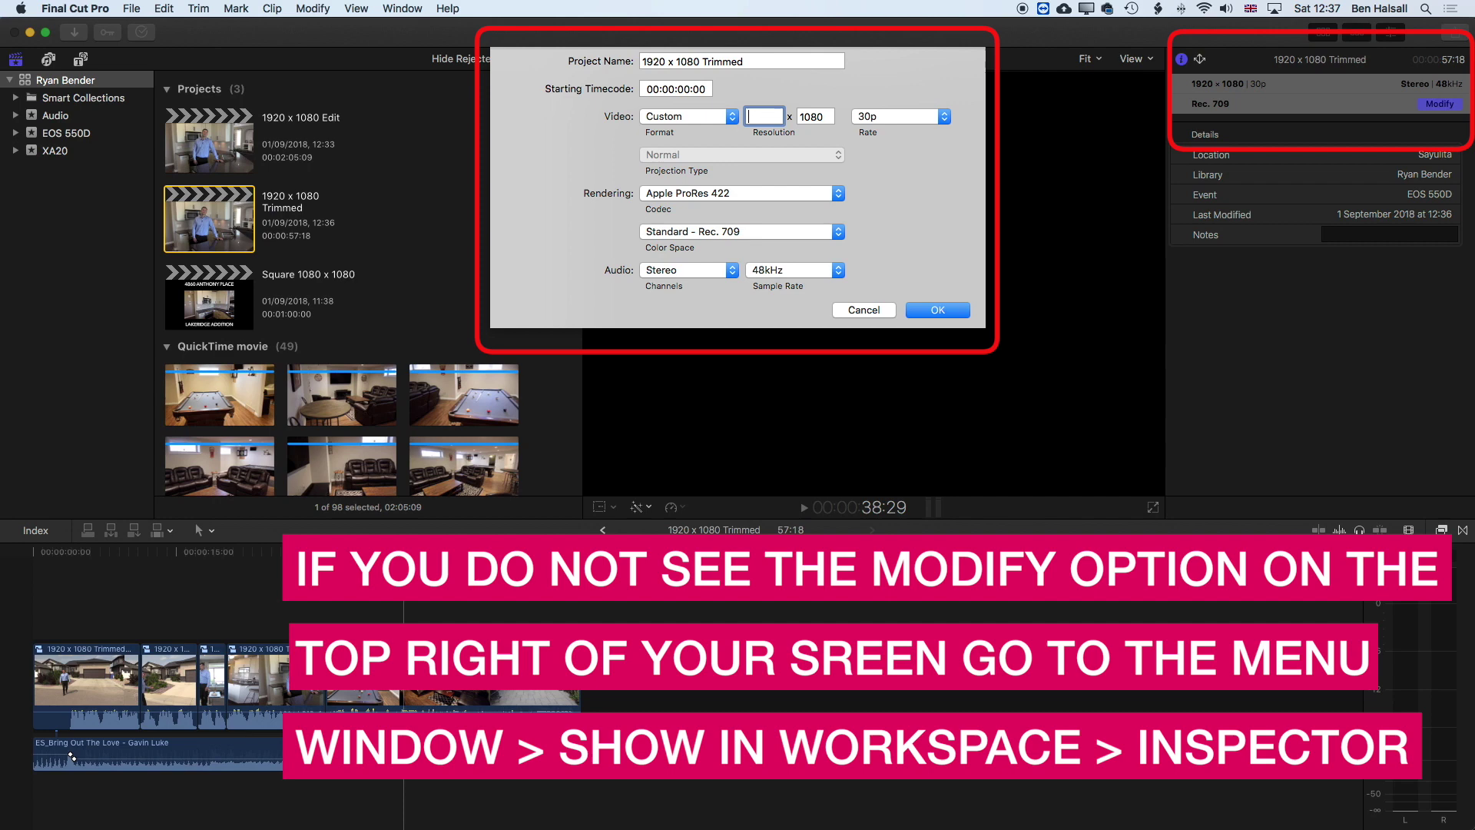
pyautogui.write('1080')
pyautogui.press('Tab')
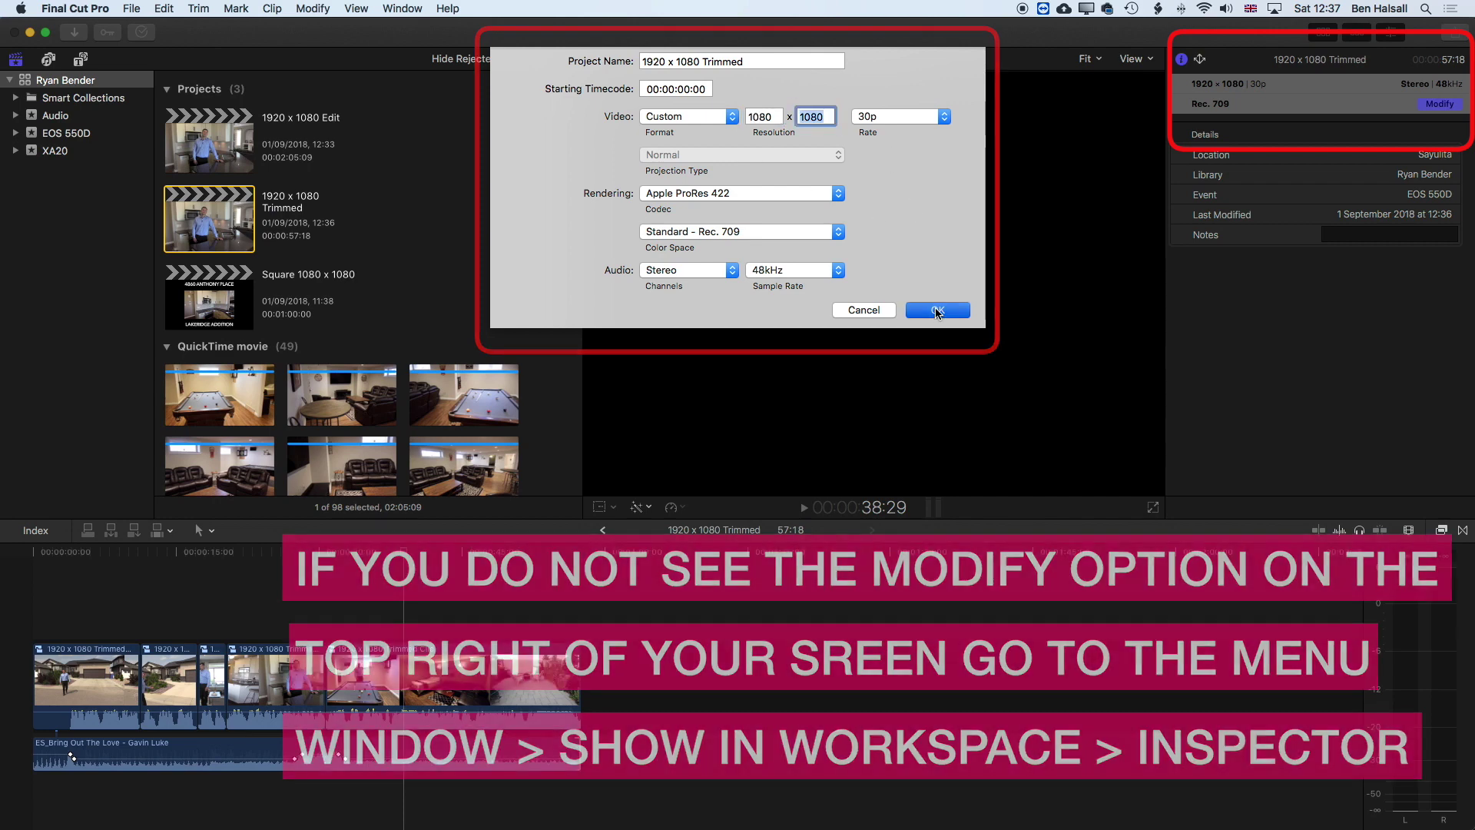
pyautogui.click(936, 311)
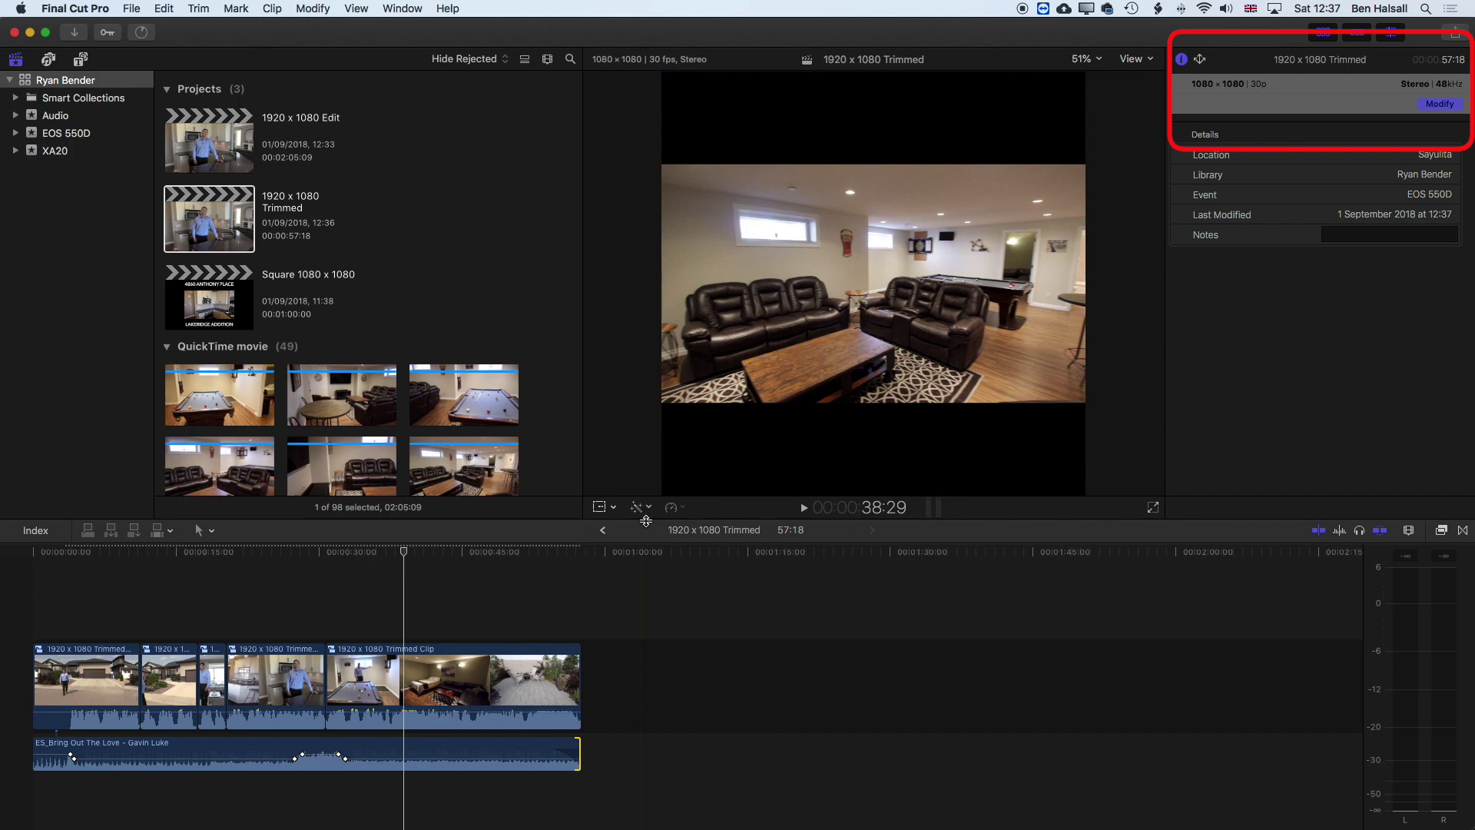
pyautogui.click(646, 521)
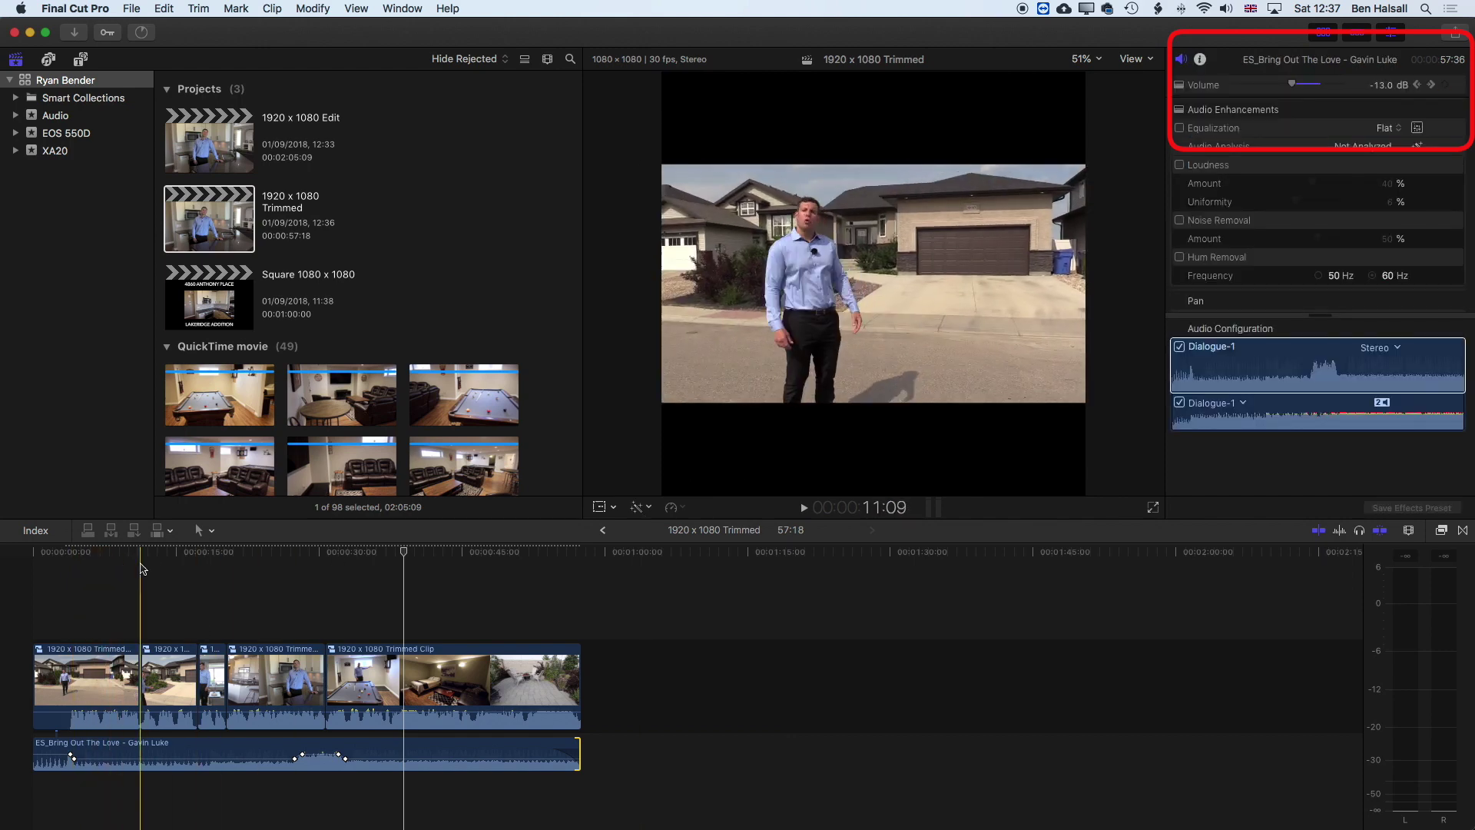
pyautogui.click(115, 551)
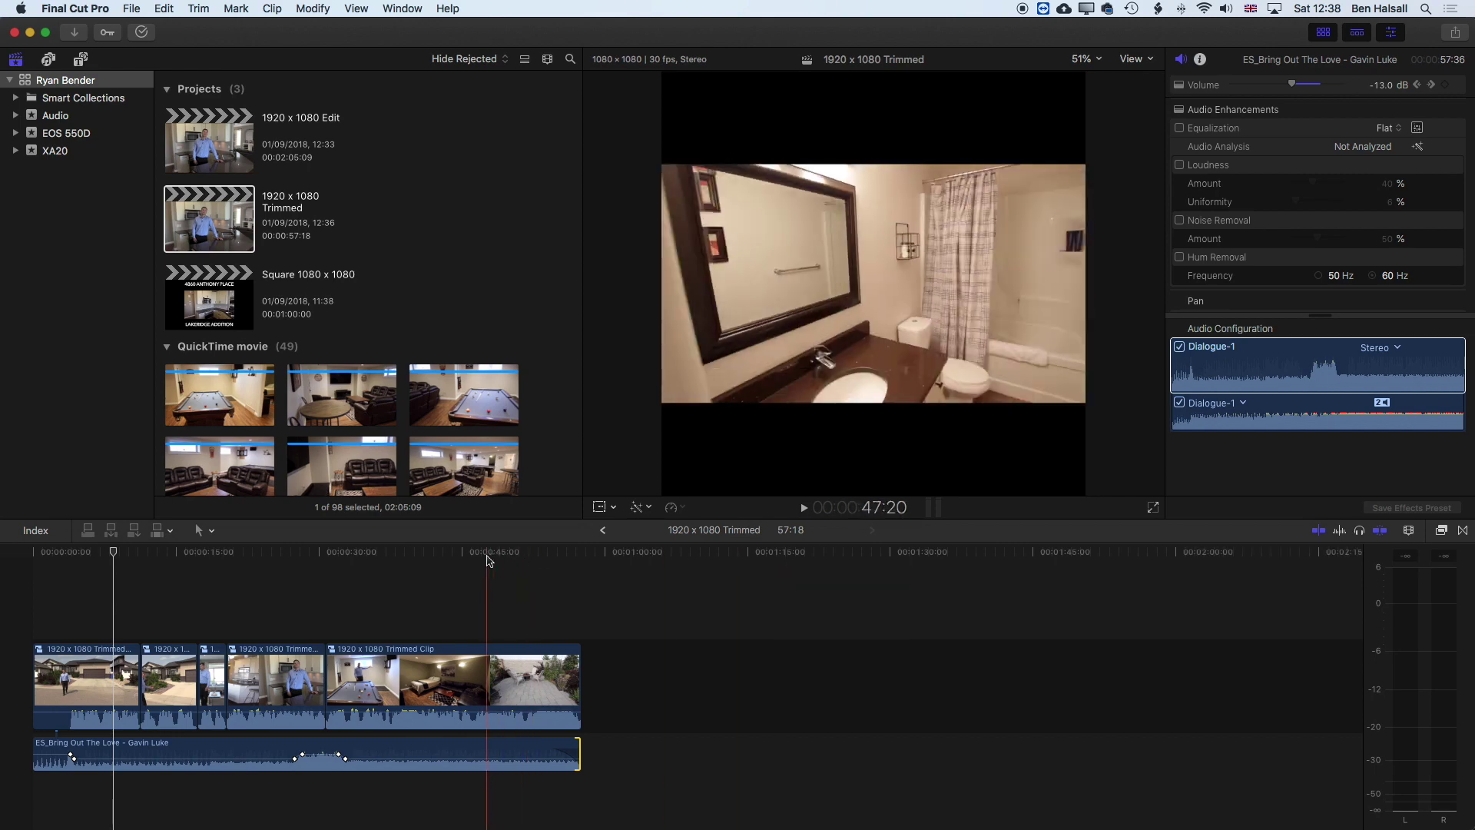
pyautogui.click(477, 555)
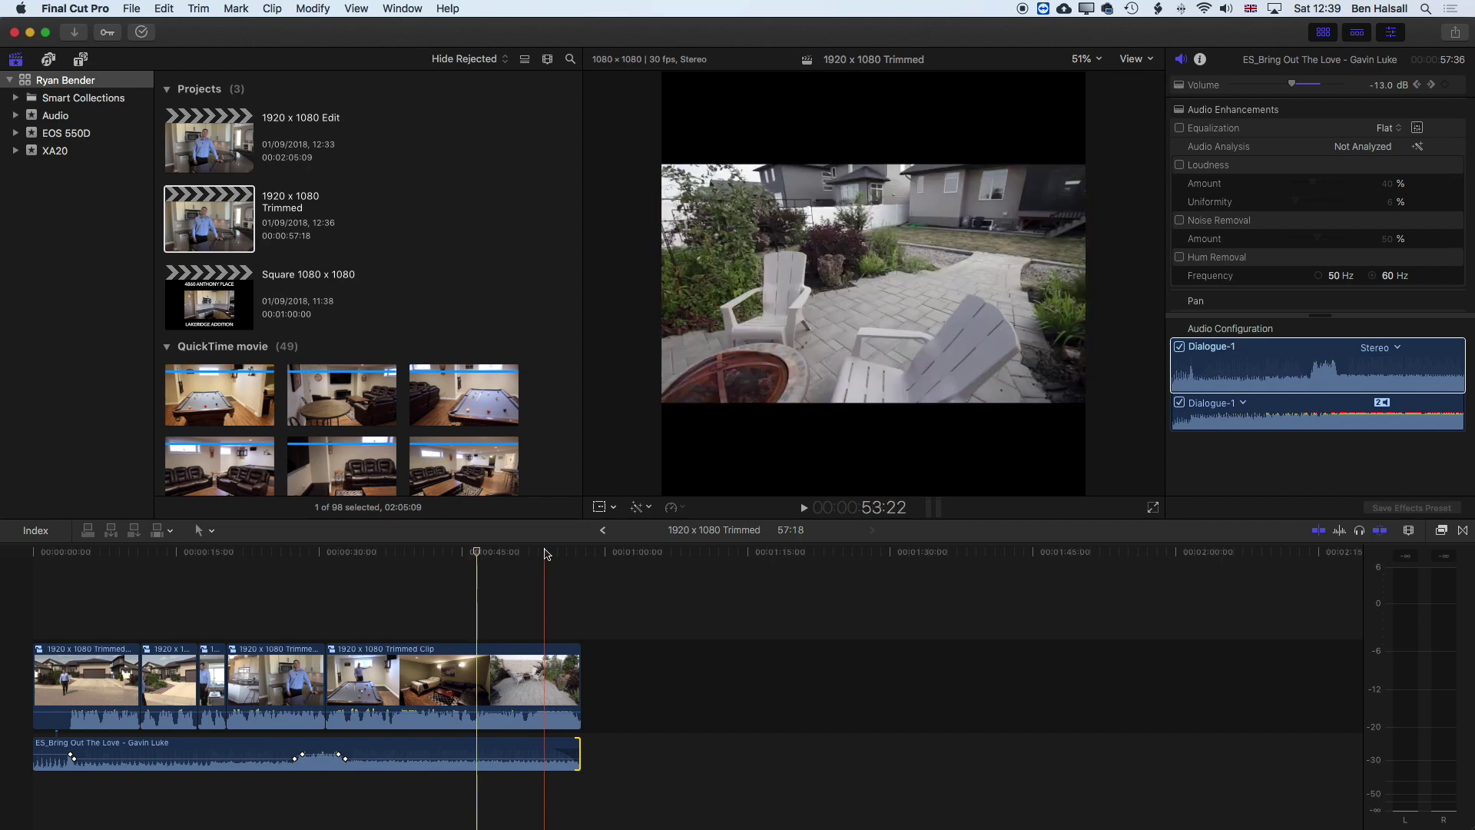
pyautogui.click(602, 530)
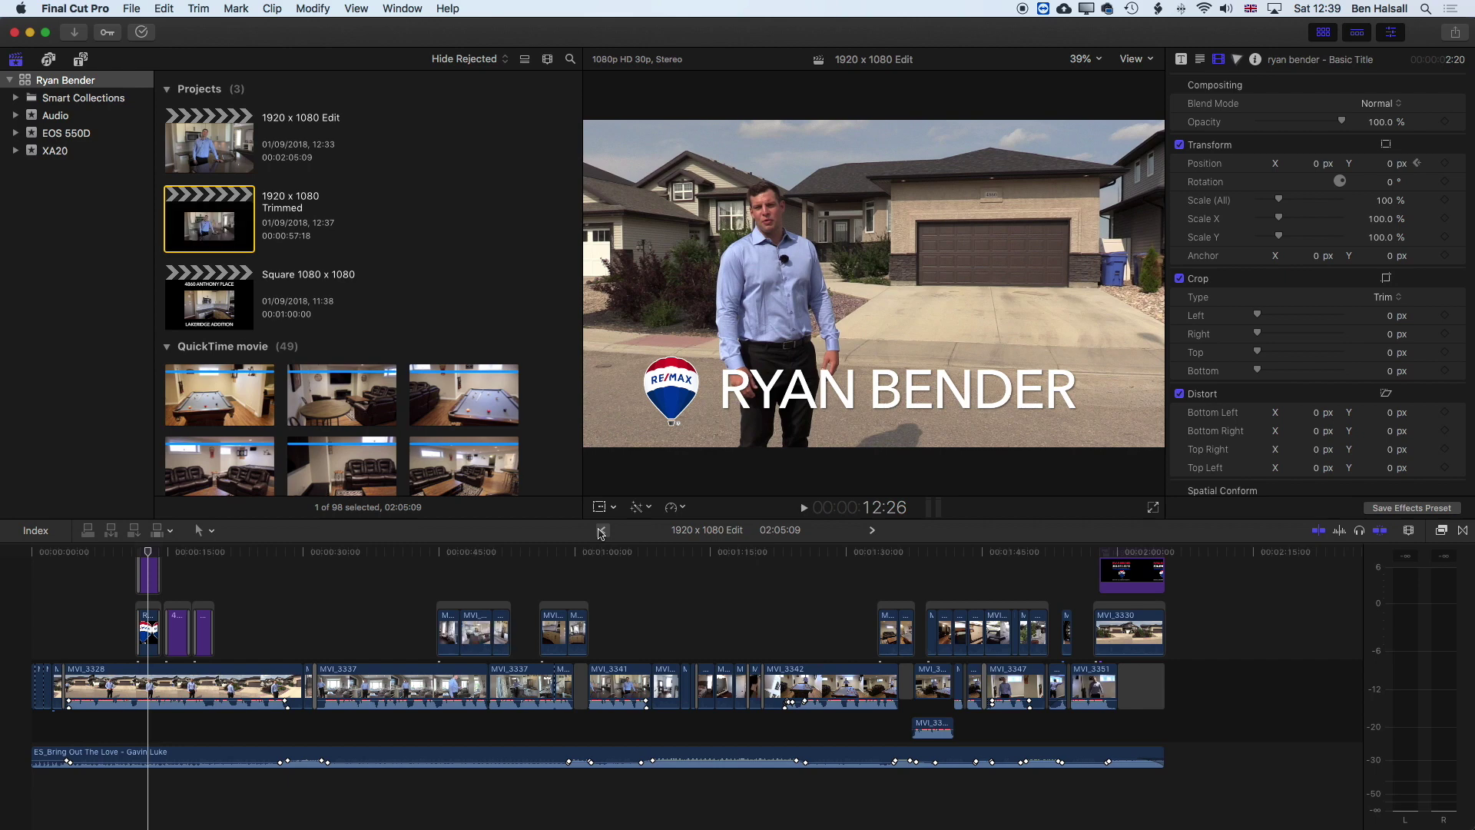
pyautogui.click(871, 530)
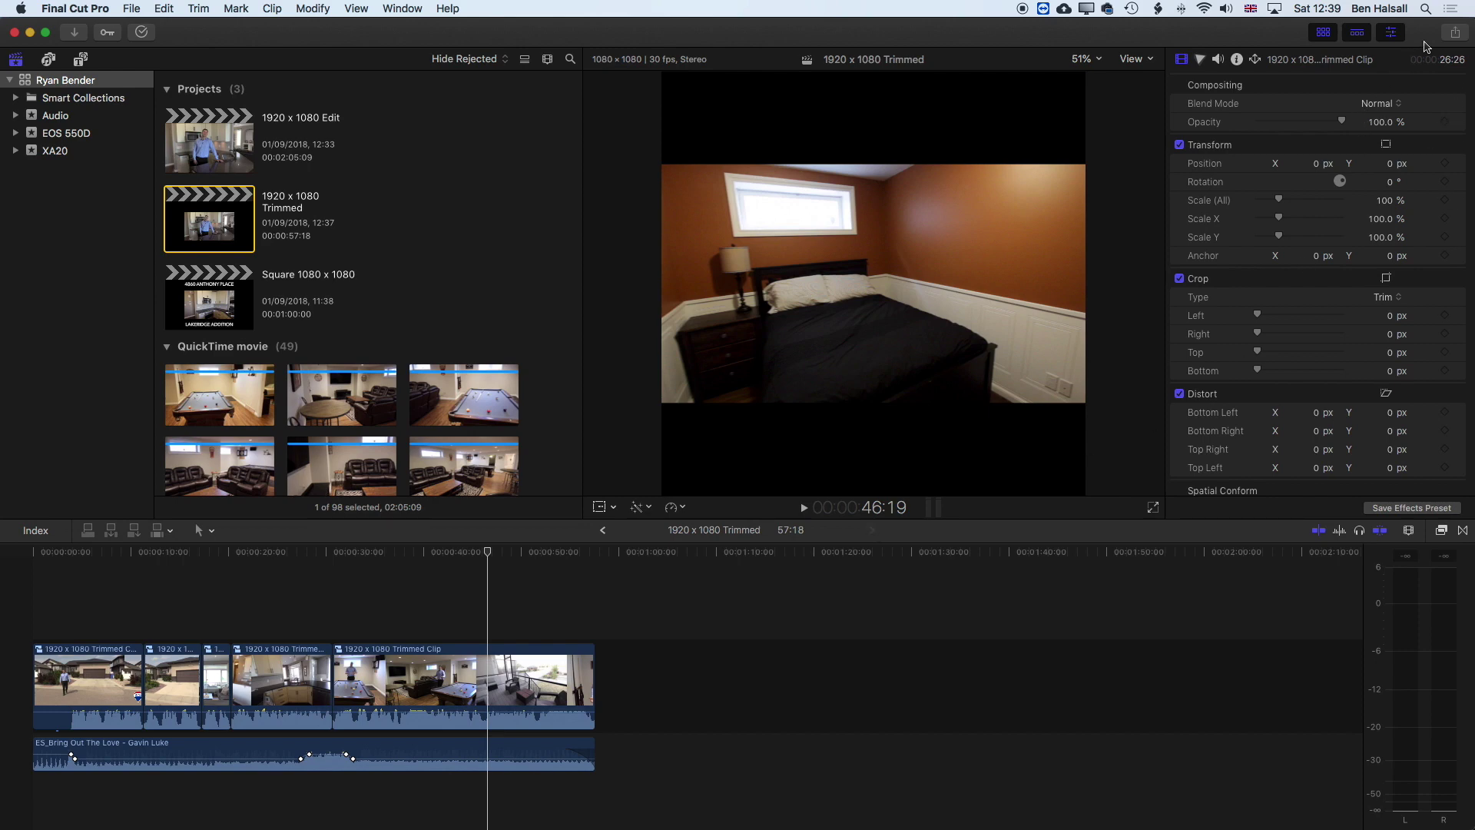
# Start a Master File export in Computer format with the H.264 Better Quality video codec
pyautogui.click(1452, 35)
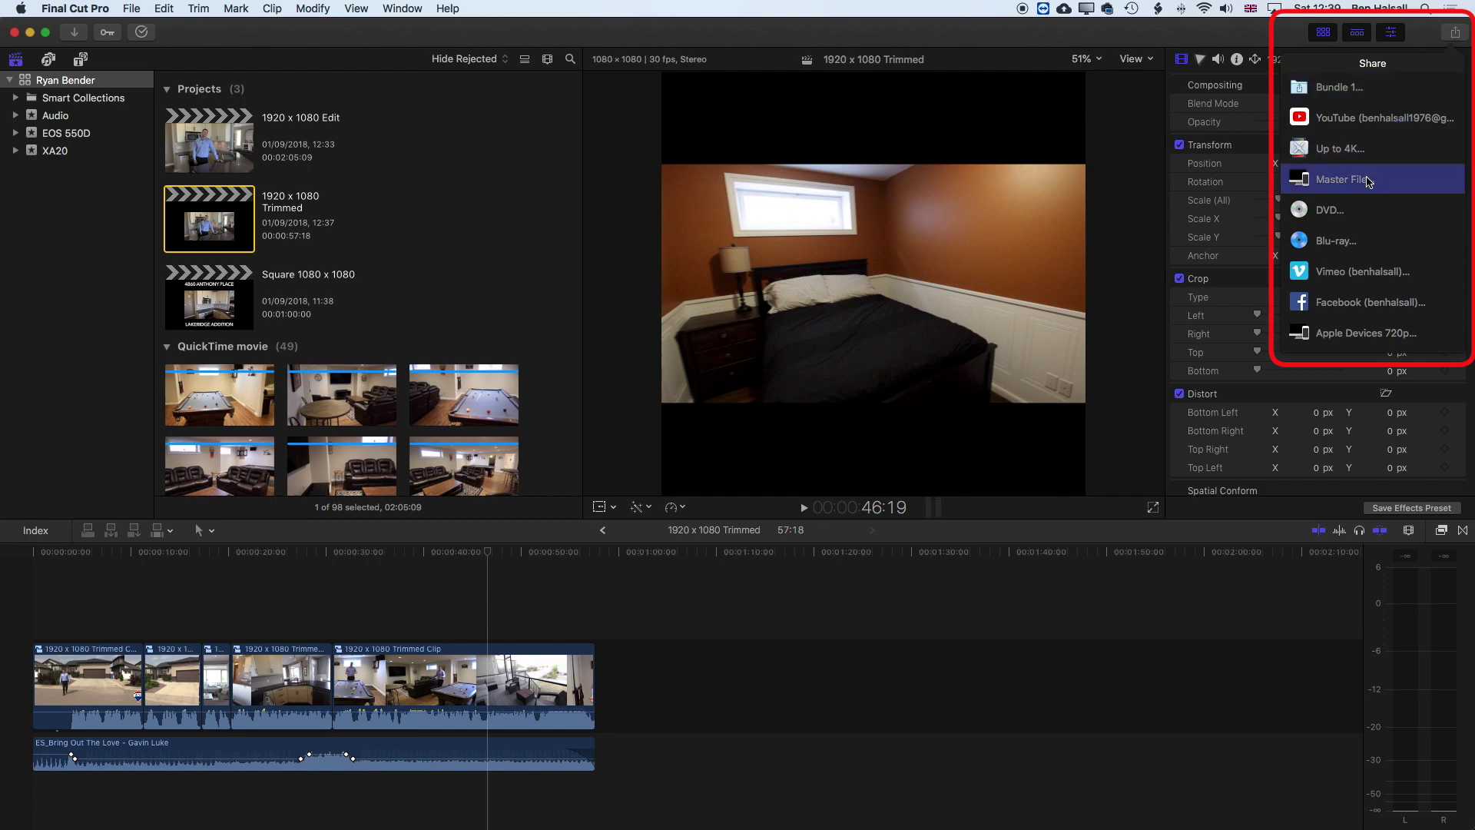
pyautogui.click(1366, 181)
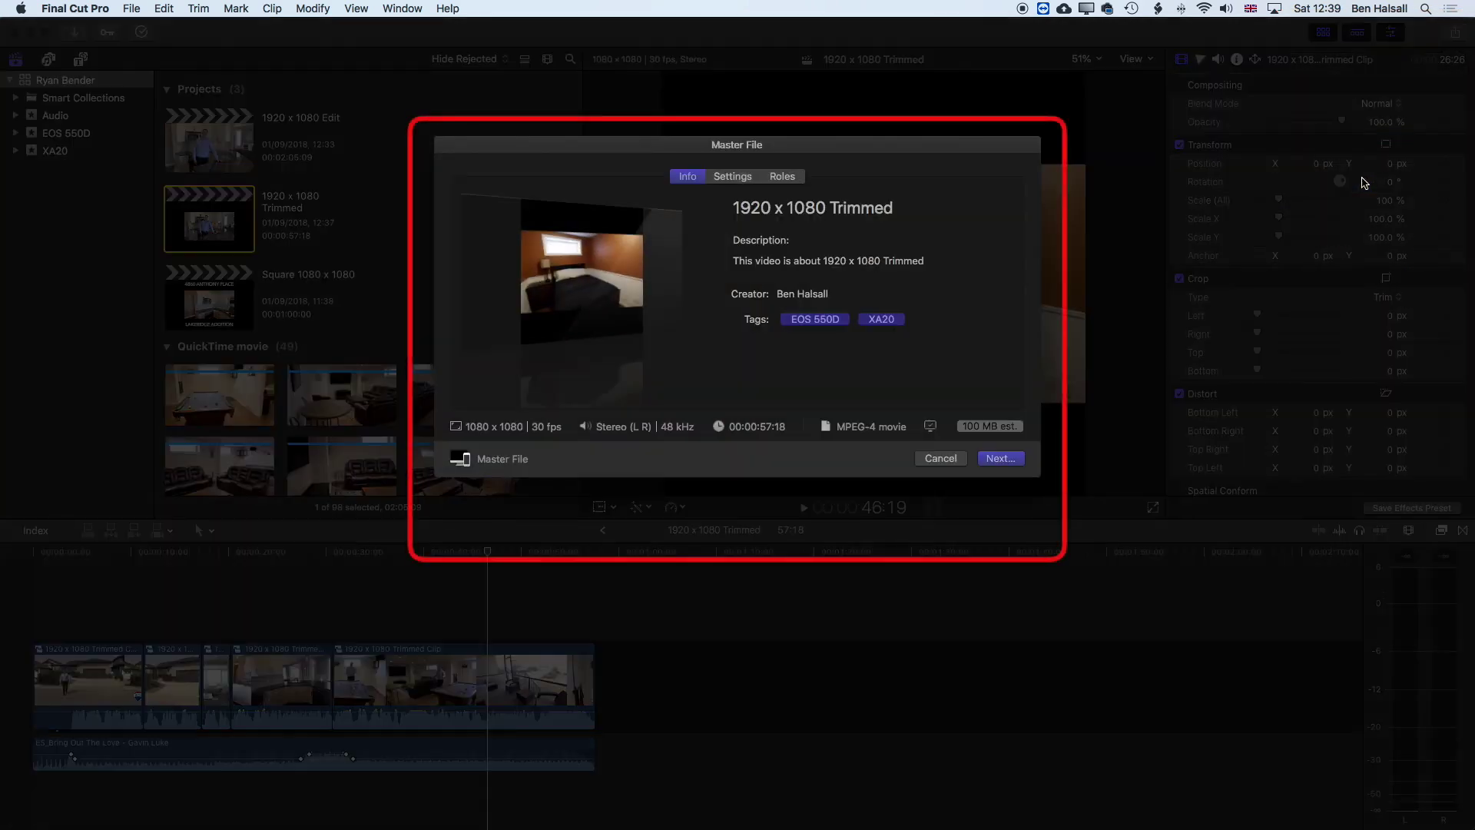
pyautogui.click(733, 176)
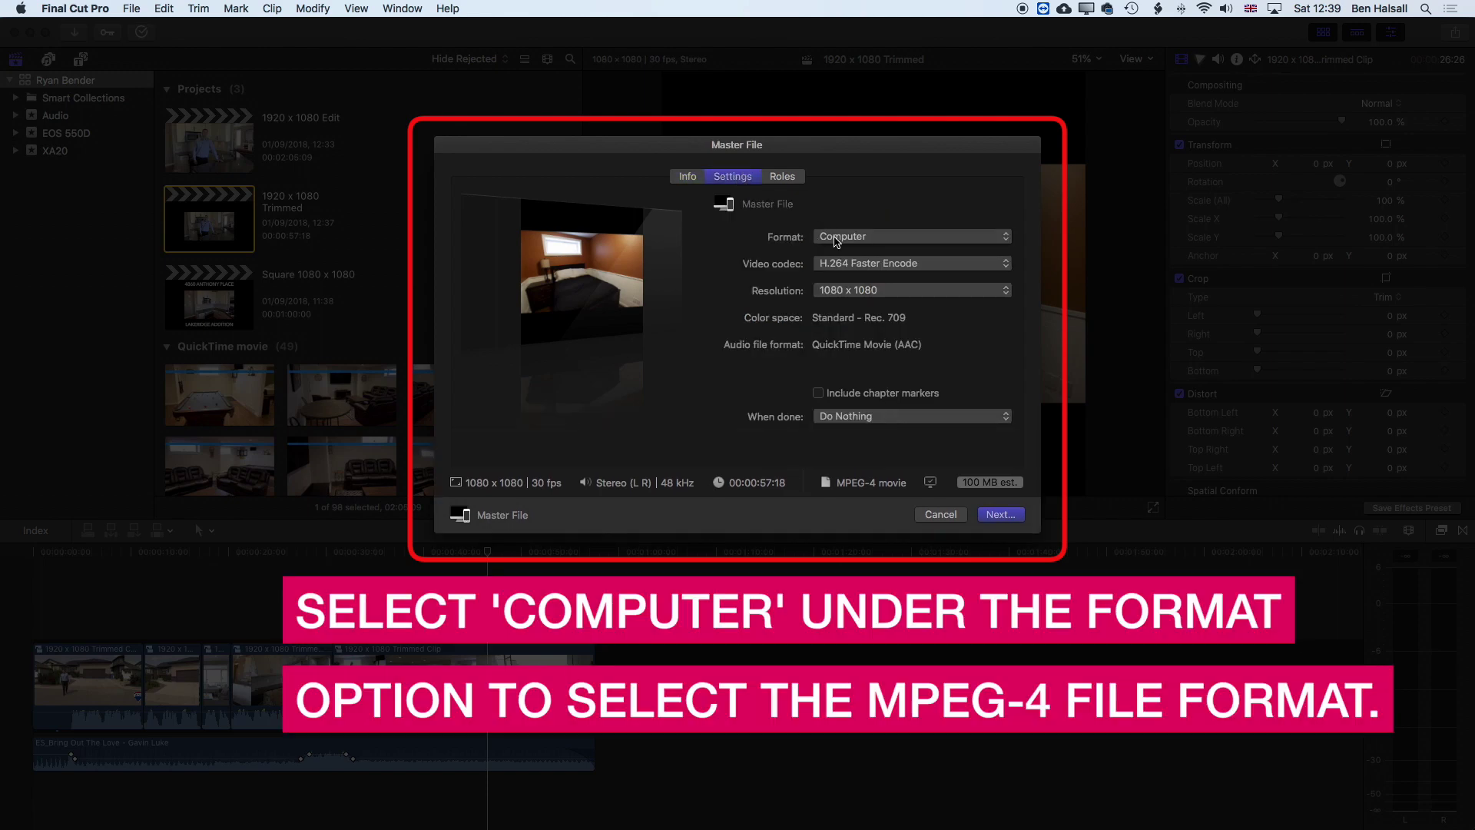
pyautogui.click(849, 267)
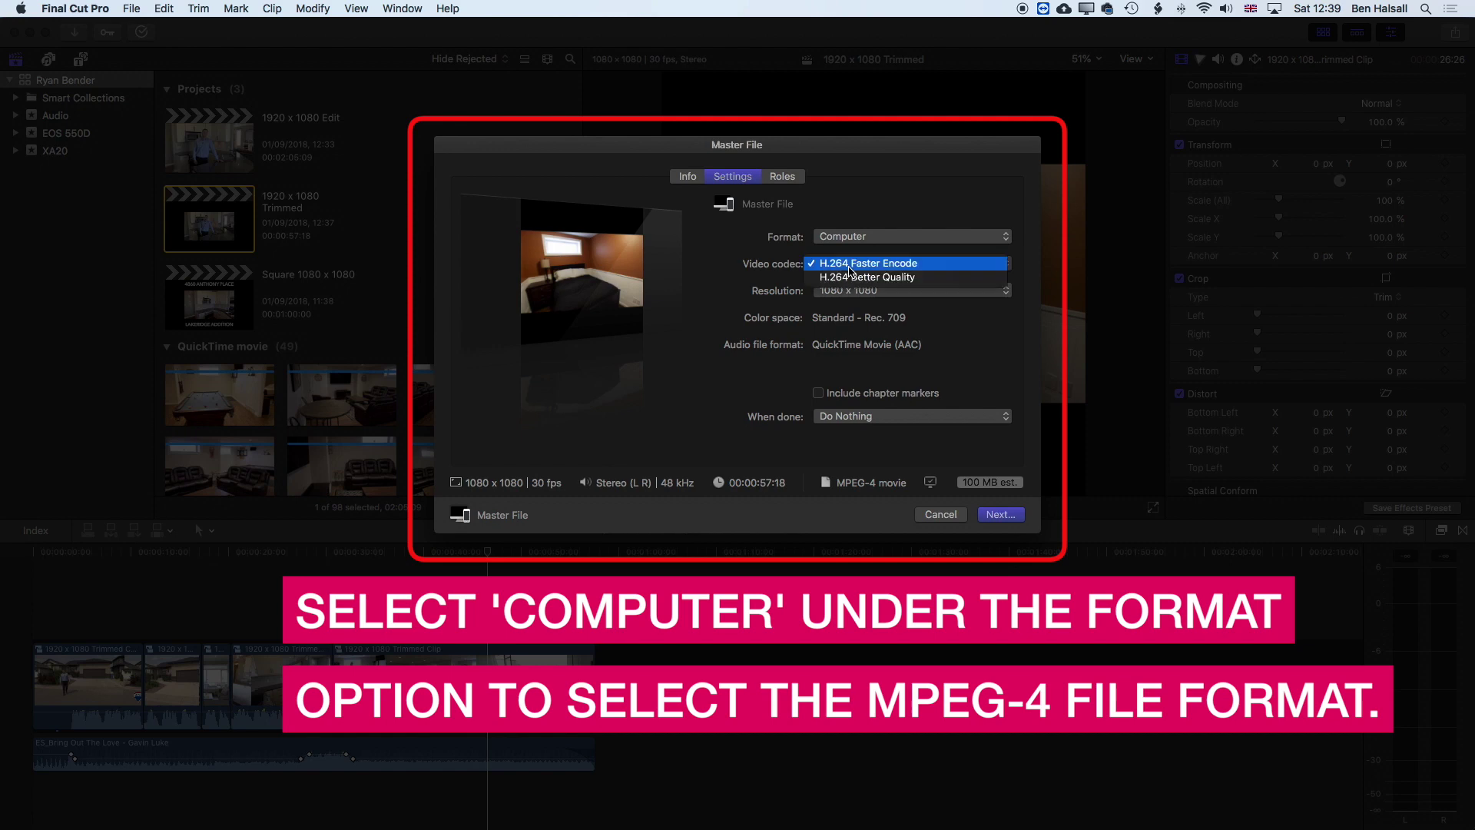
pyautogui.click(898, 277)
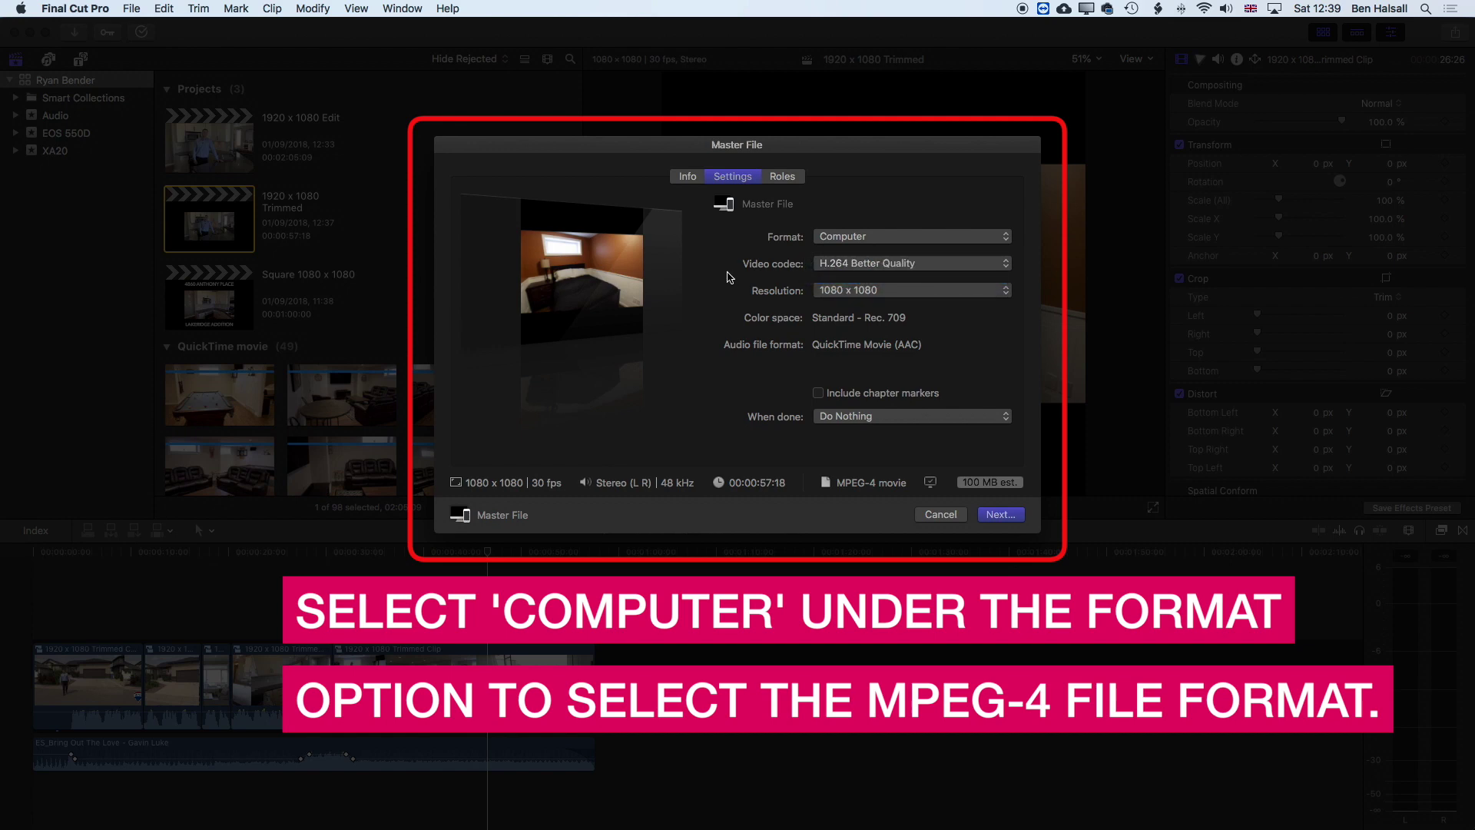